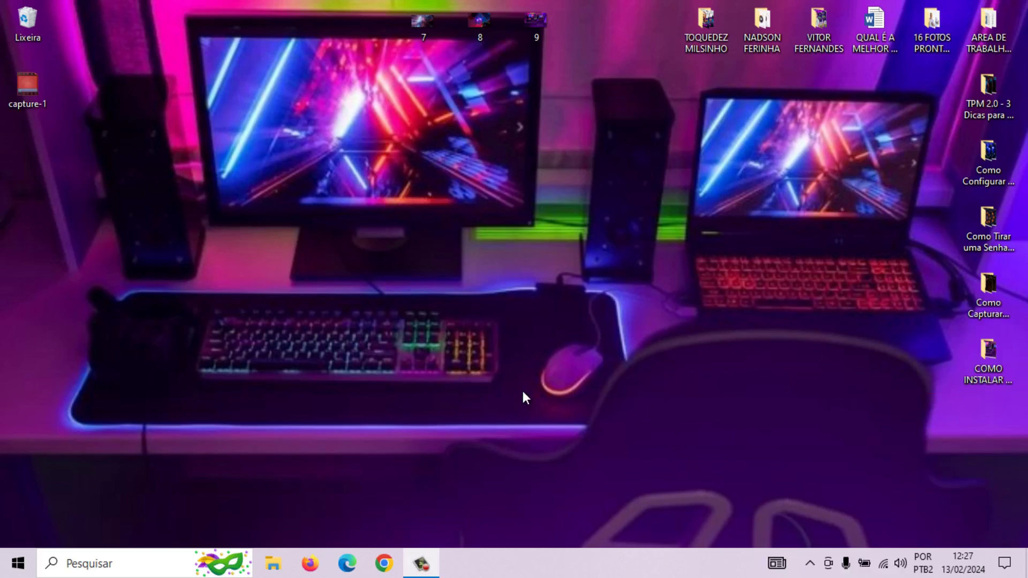
# Run Dxdiag to check the computer's manufacturer, model and other system information, and close the diagnostic tool.
pyautogui.click(18, 564)
pyautogui.click(96, 568)
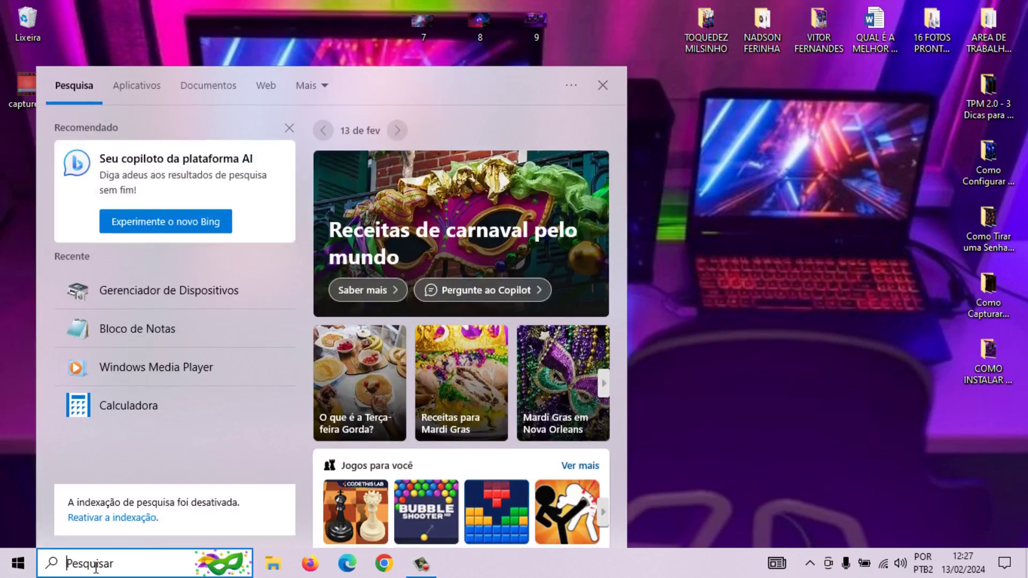
pyautogui.write('d')
pyautogui.press('BackSpace')
pyautogui.write('Dxdiag')
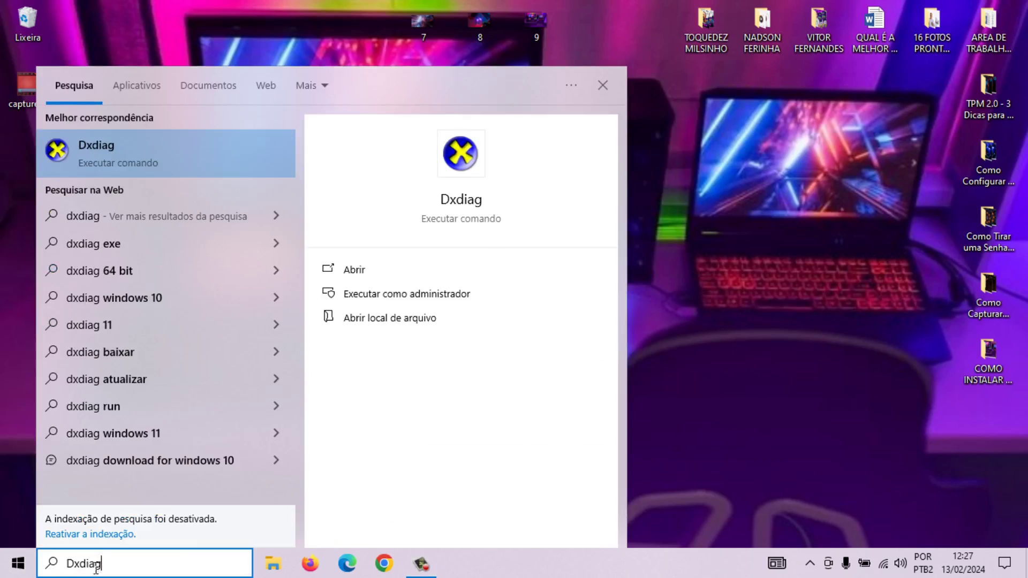
pyautogui.click(155, 144)
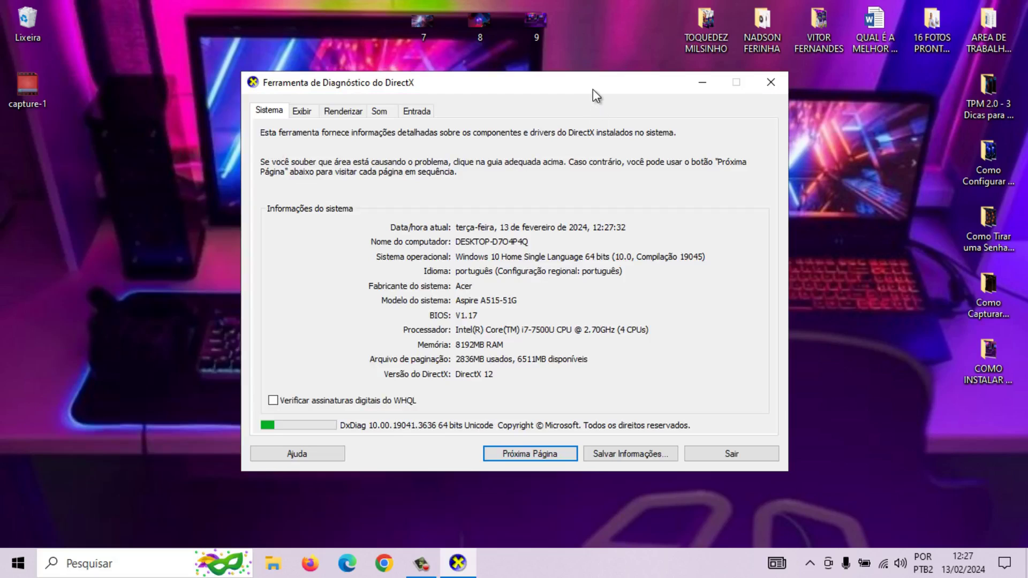
pyautogui.moveTo(593, 89); pyautogui.dragTo(602, 77)
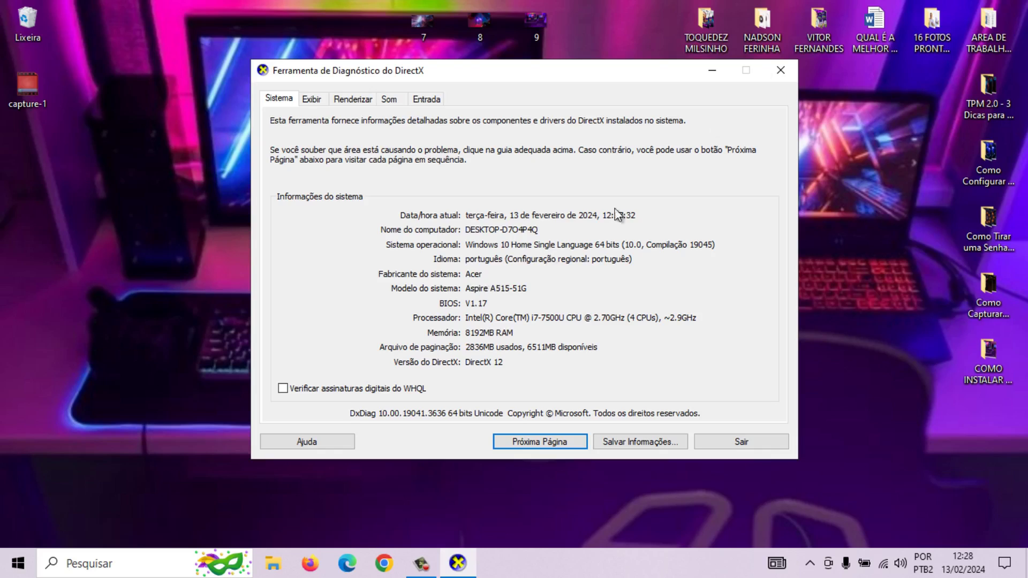
pyautogui.click(781, 72)
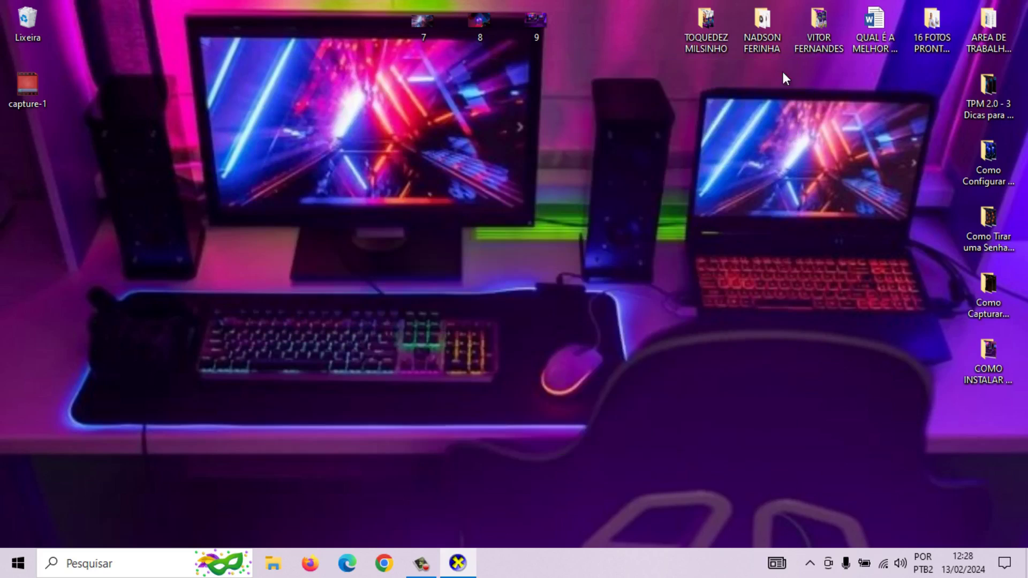
# Open Gerenciador de Dispositivos through the Painel de Controle's Sistema e Segurança section and the computer's Sobre page.
pyautogui.click(272, 572)
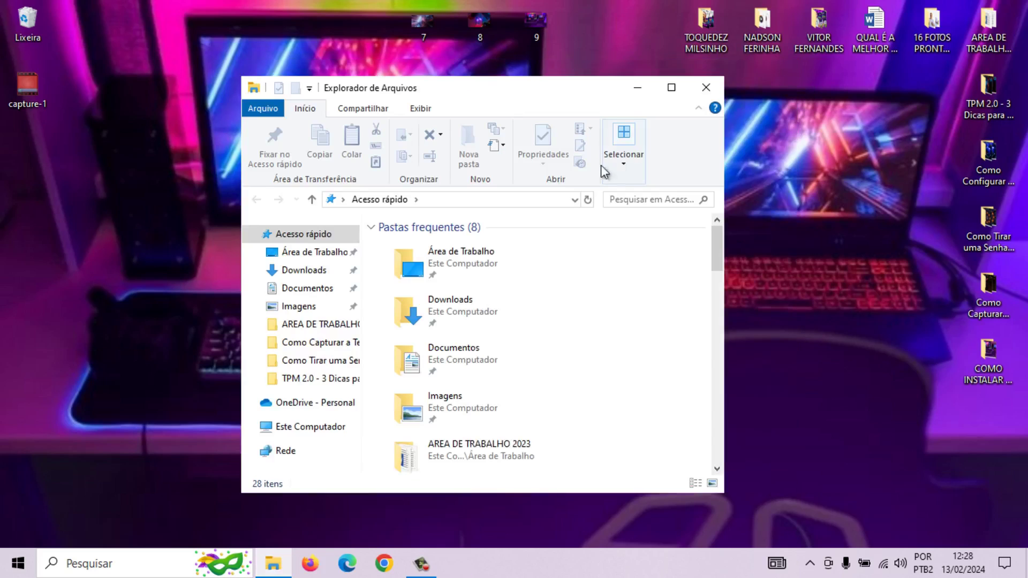
pyautogui.click(682, 85)
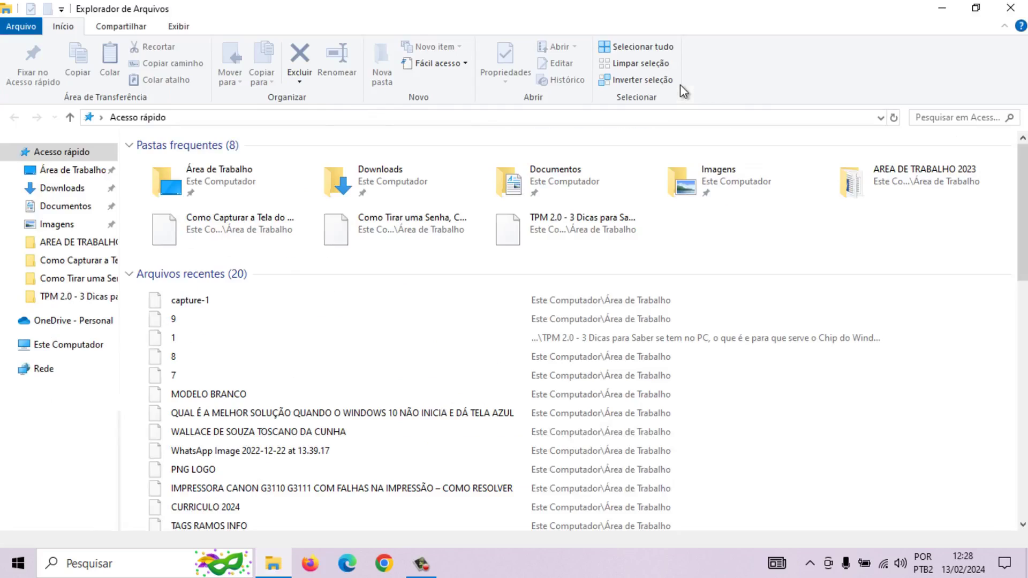
pyautogui.click(102, 118)
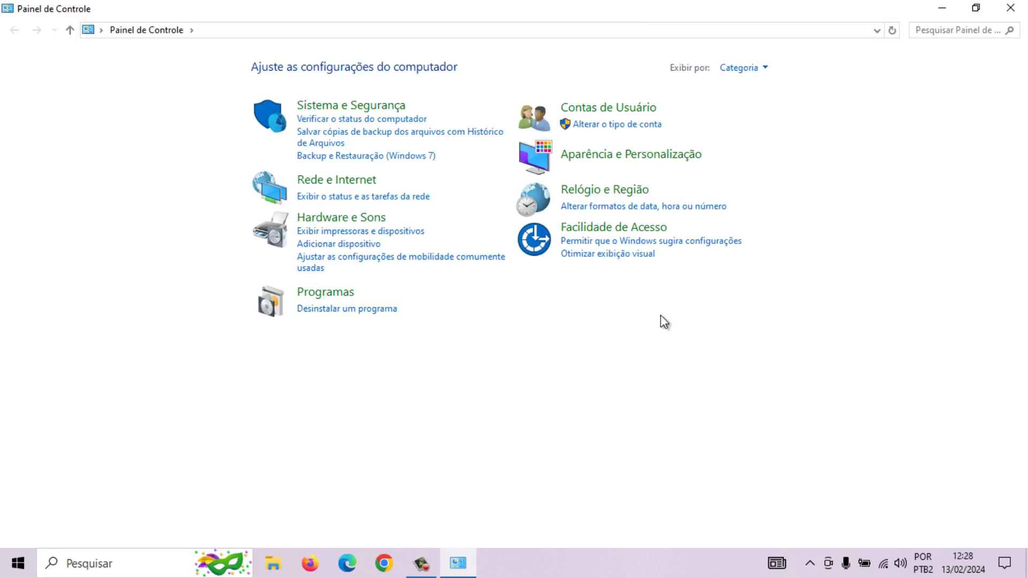
pyautogui.click(363, 110)
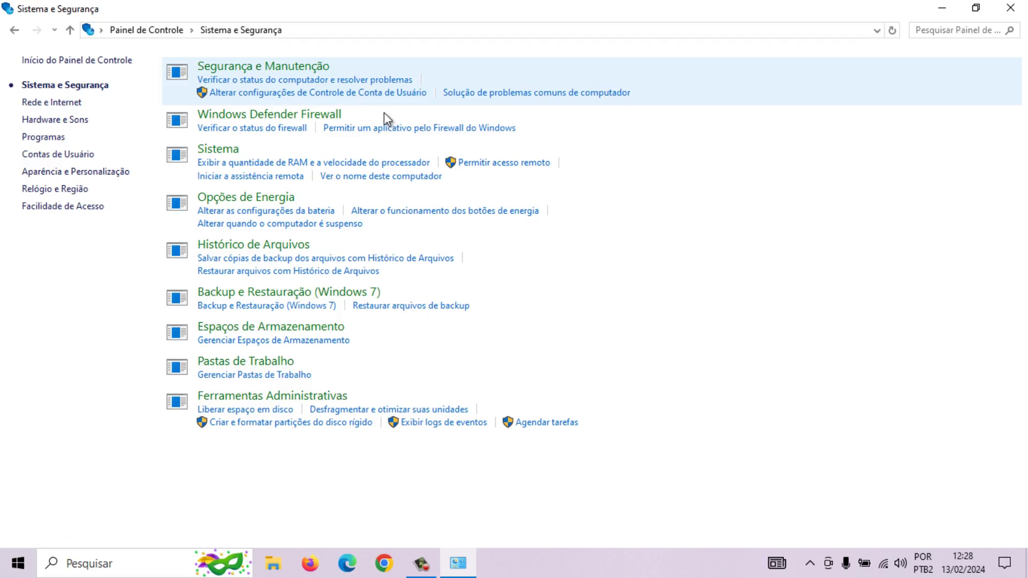
pyautogui.click(383, 180)
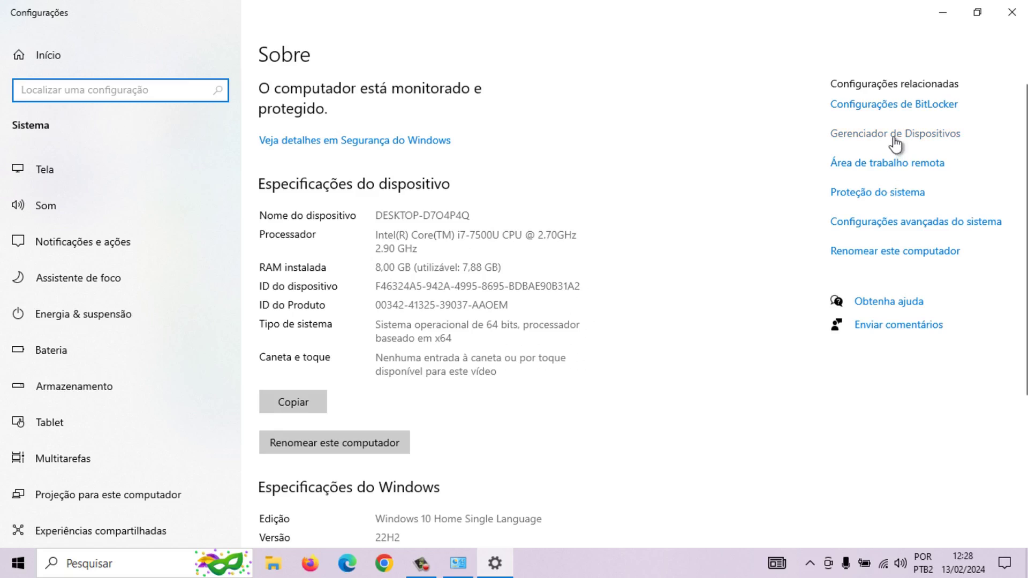
pyautogui.click(894, 137)
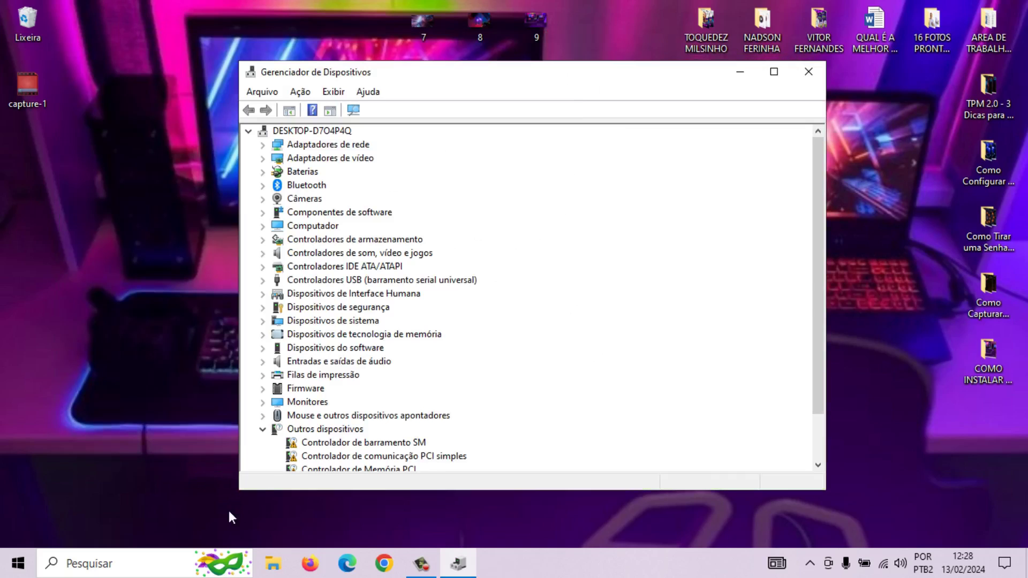
# Collapse Outros dispositivos and examine the device categories, including video adapters, cameras and sound controllers.
pyautogui.click(263, 429)
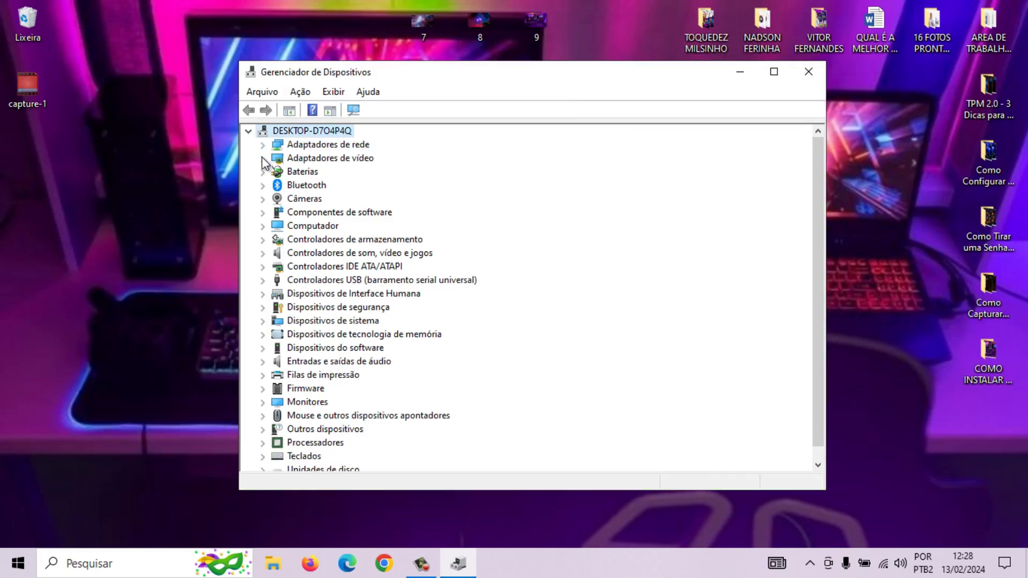
pyautogui.click(263, 159)
pyautogui.click(263, 159)
pyautogui.click(263, 172)
pyautogui.click(262, 199)
pyautogui.click(263, 200)
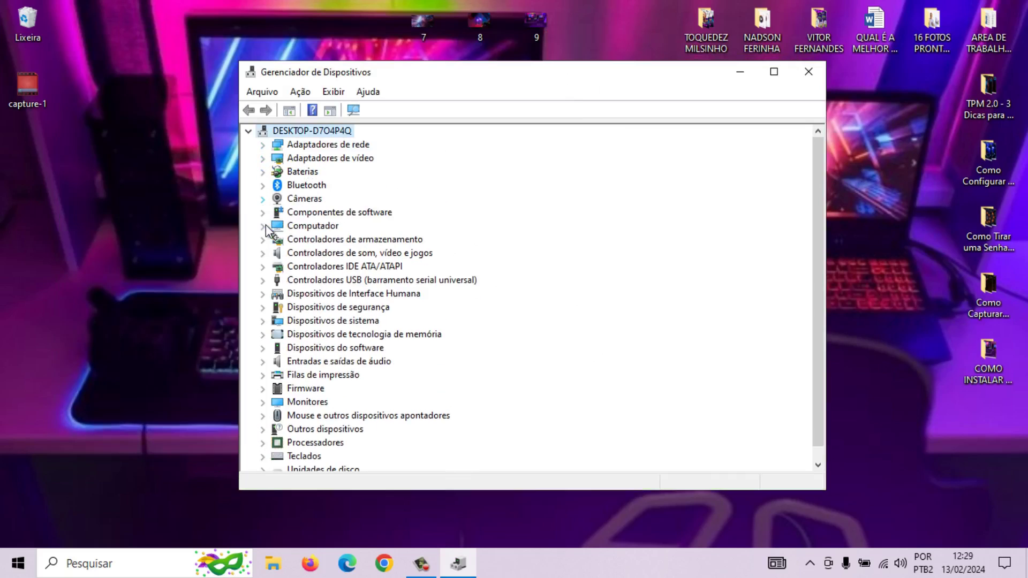
pyautogui.click(262, 253)
pyautogui.click(262, 253)
pyautogui.scroll(-1, 456, 363)
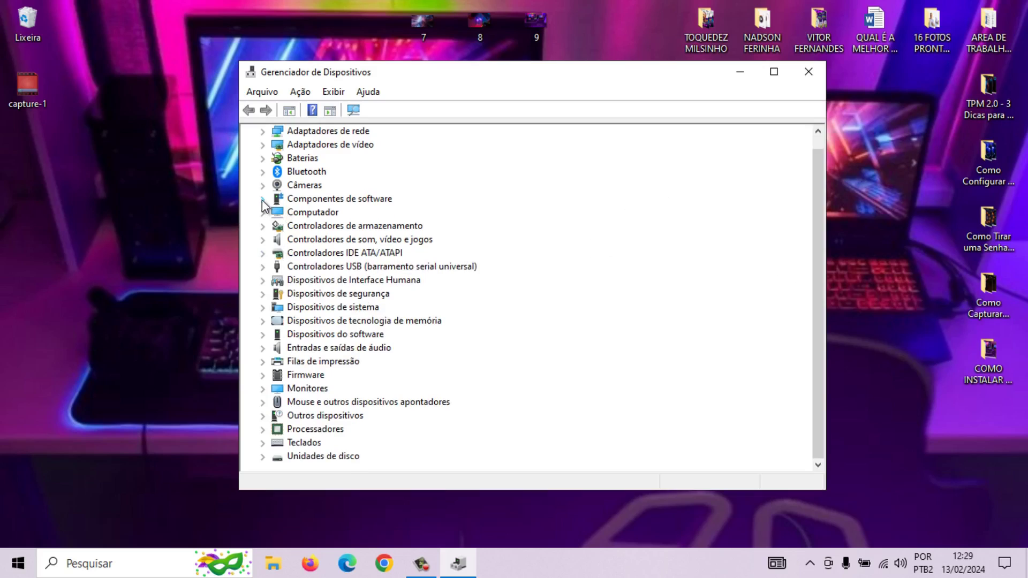
# Start a driver update for the Intel(R) HD Graphics 620 video adapter, choosing to find drivers on the computer.
pyautogui.click(263, 145)
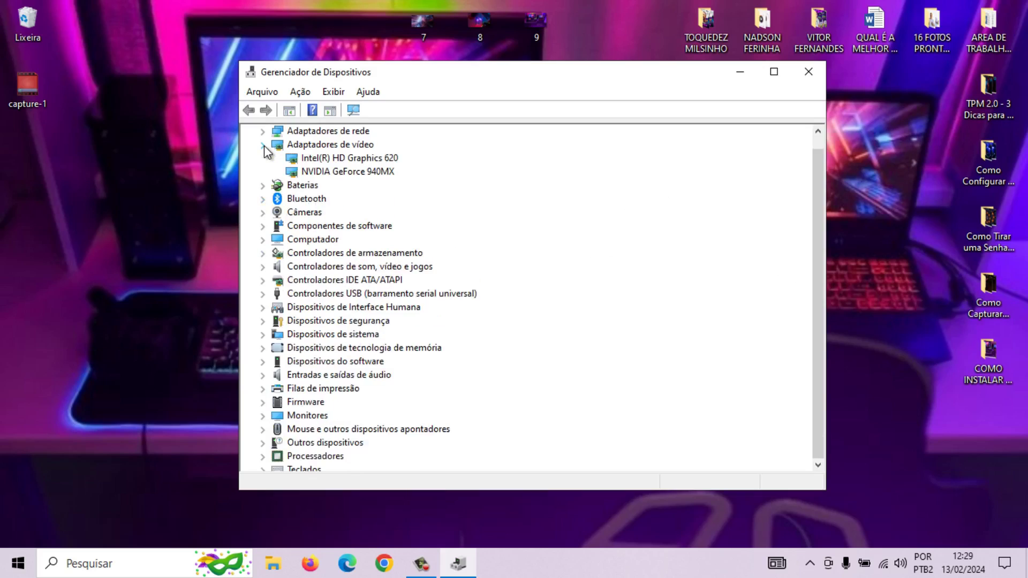
pyautogui.click(314, 158)
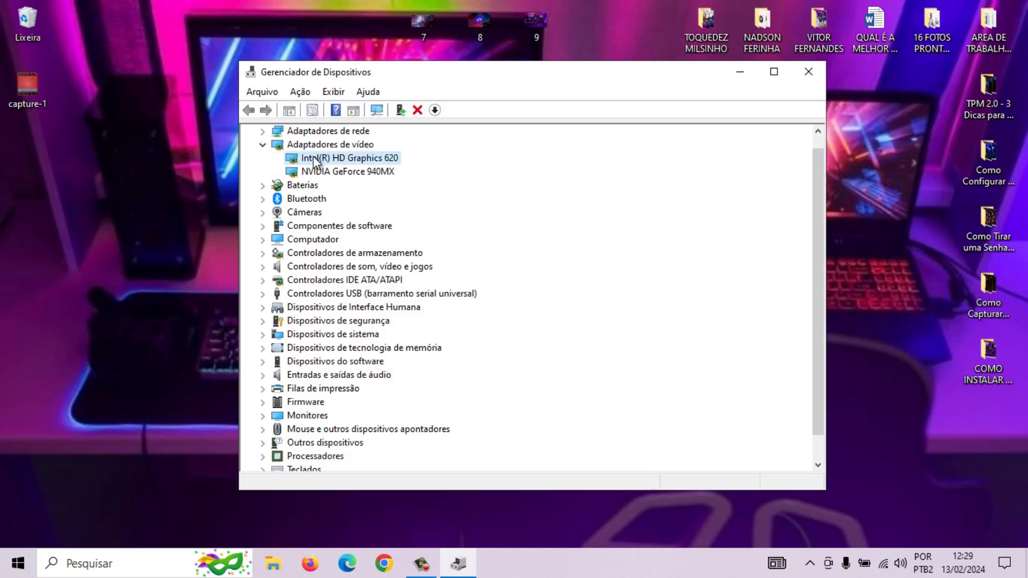
pyautogui.rightClick(315, 160)
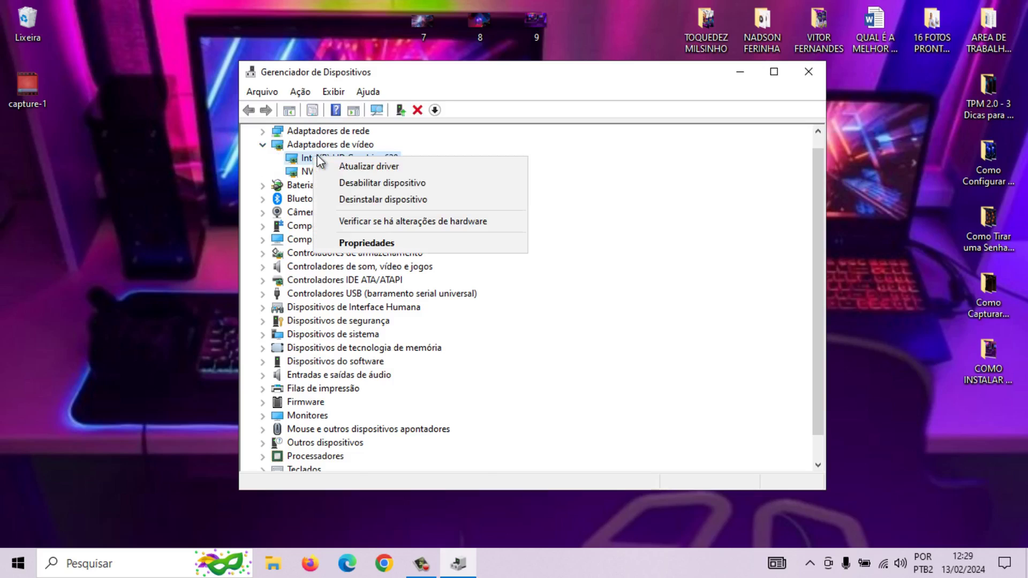
pyautogui.click(384, 166)
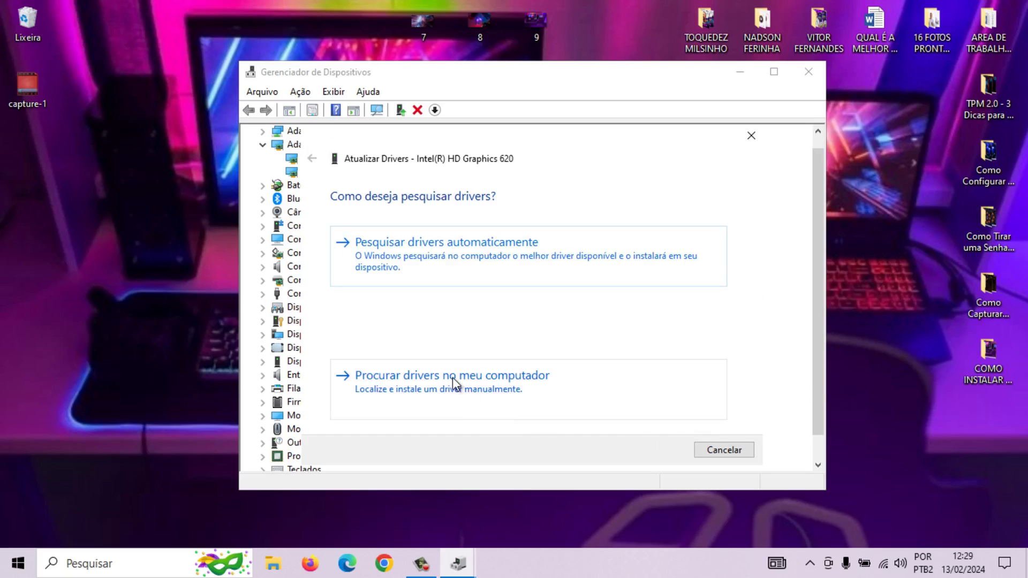
pyautogui.click(467, 390)
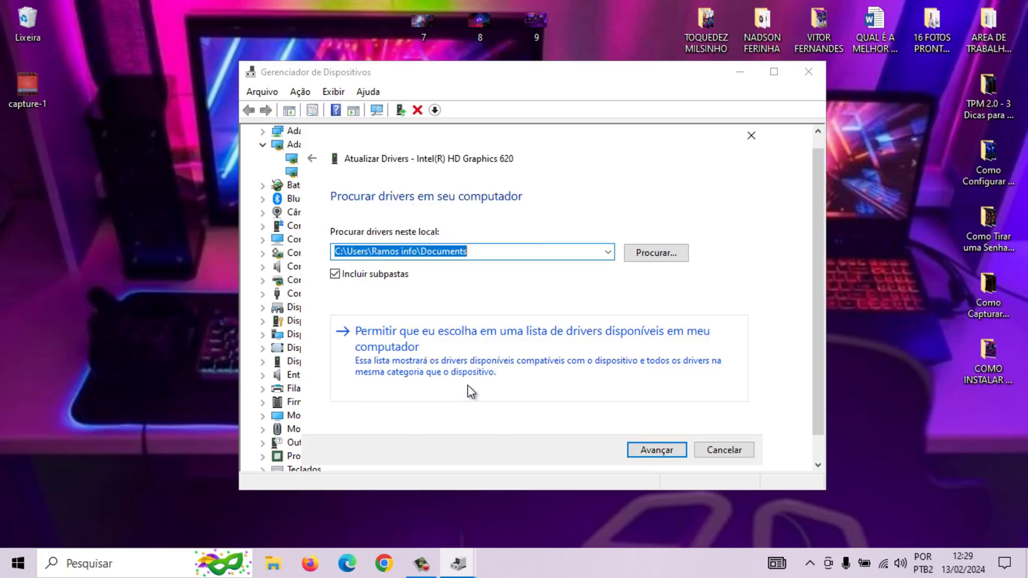
# Browse Área de Trabalho and Documentos as driver folders, cancel the driver update and close Gerenciador de Dispositivos.
pyautogui.click(658, 256)
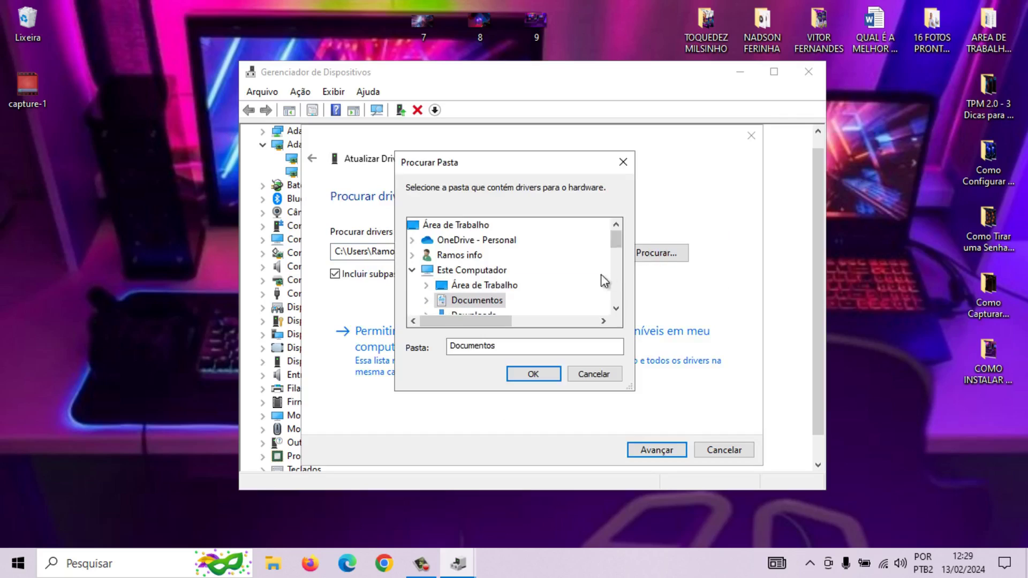
pyautogui.click(467, 228)
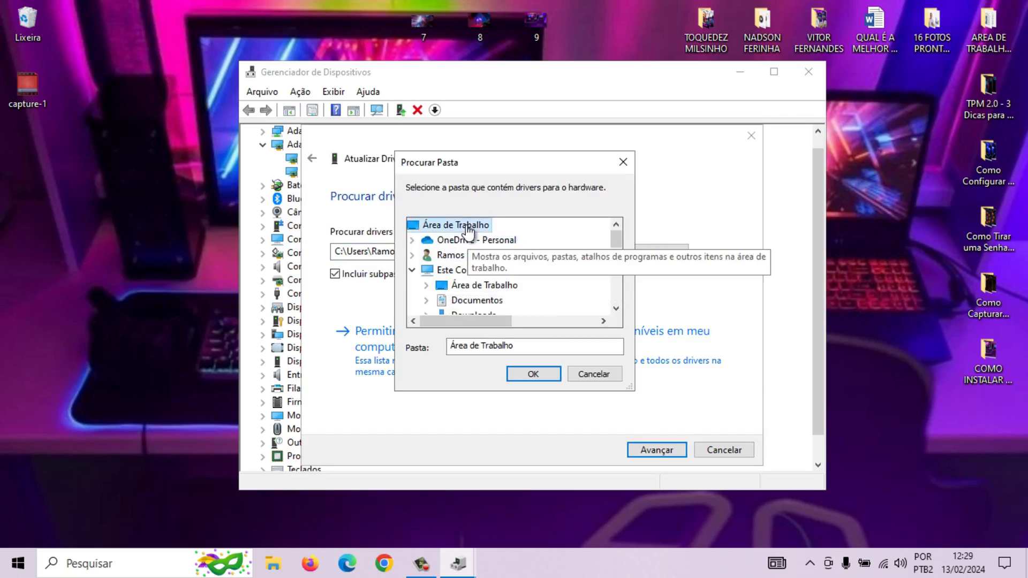
pyautogui.click(476, 301)
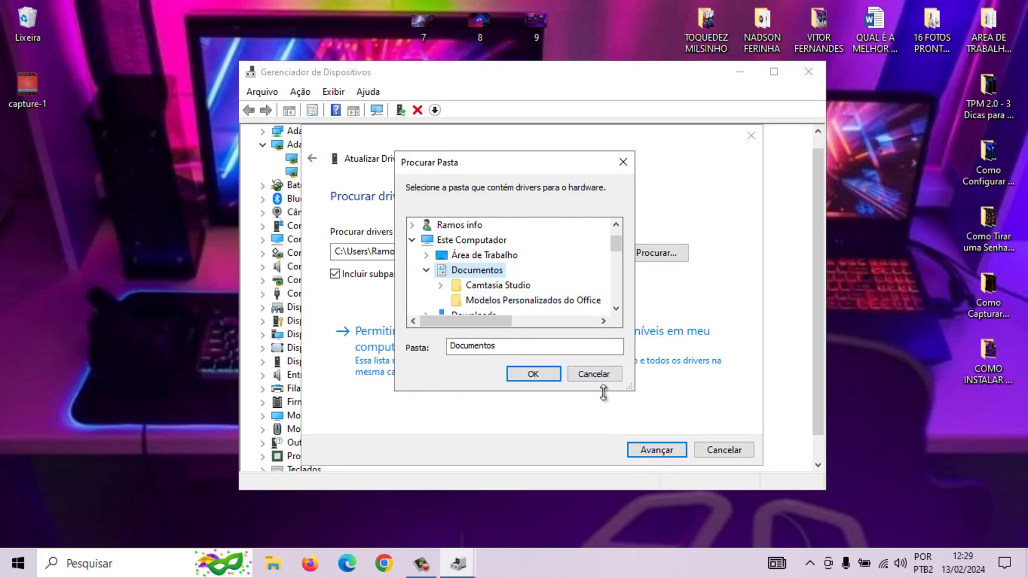
pyautogui.click(589, 374)
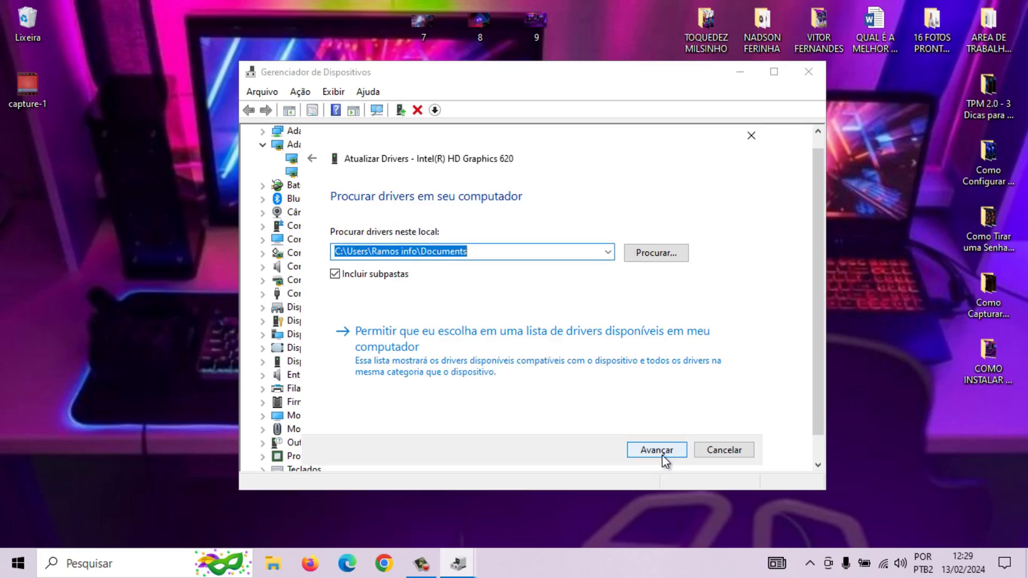
pyautogui.click(754, 135)
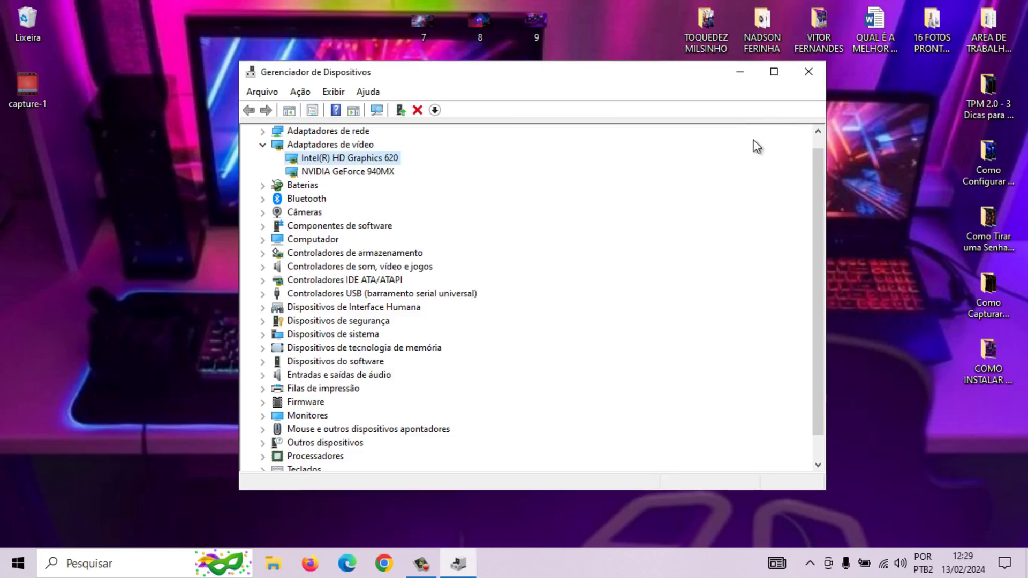
pyautogui.click(810, 71)
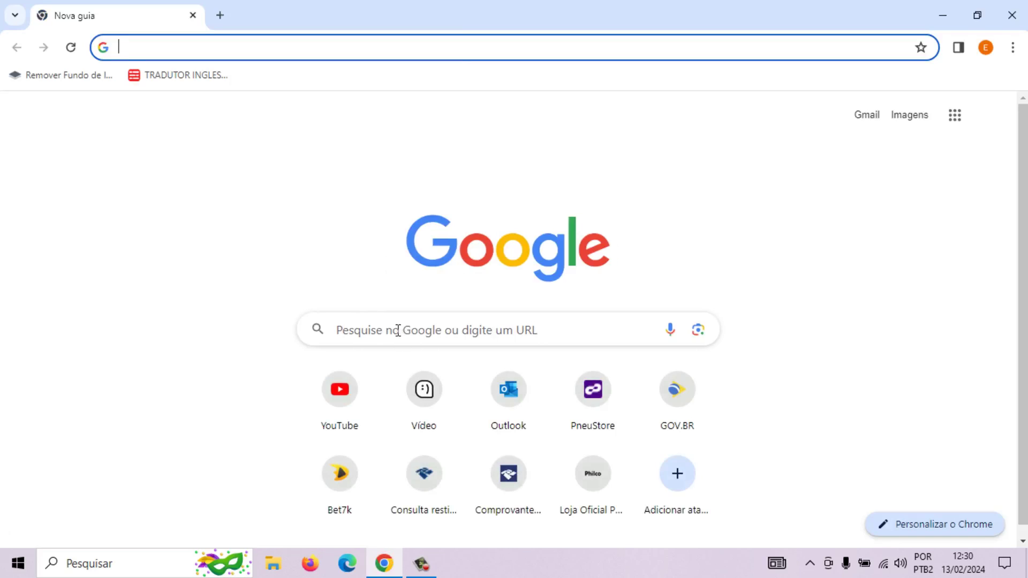
# Search Google in Chrome for "driver acer aspire 5" and open Acer Brasil's drivers and support manuals page.
pyautogui.click(398, 330)
pyautogui.write('d')
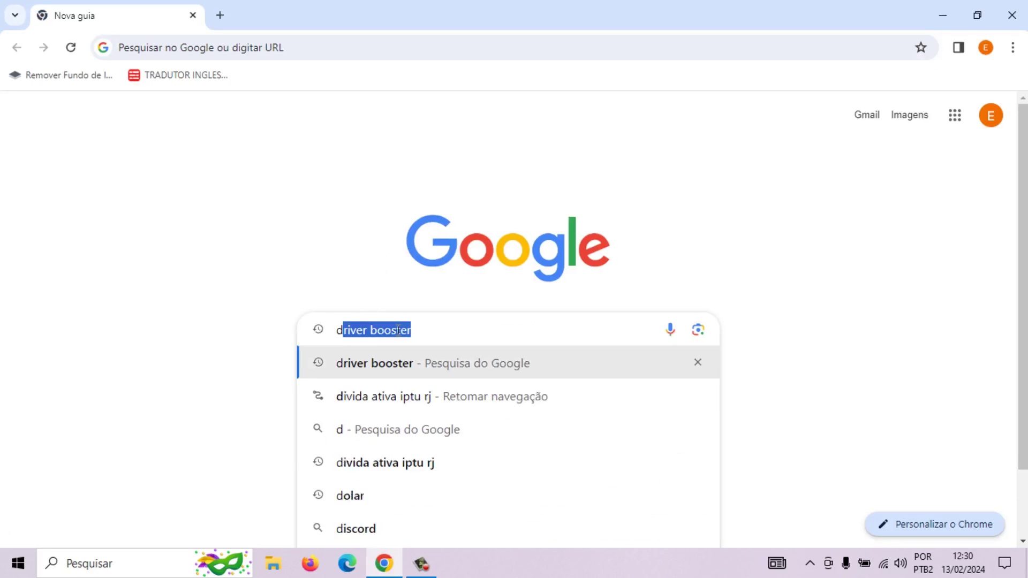
pyautogui.write('river ac')
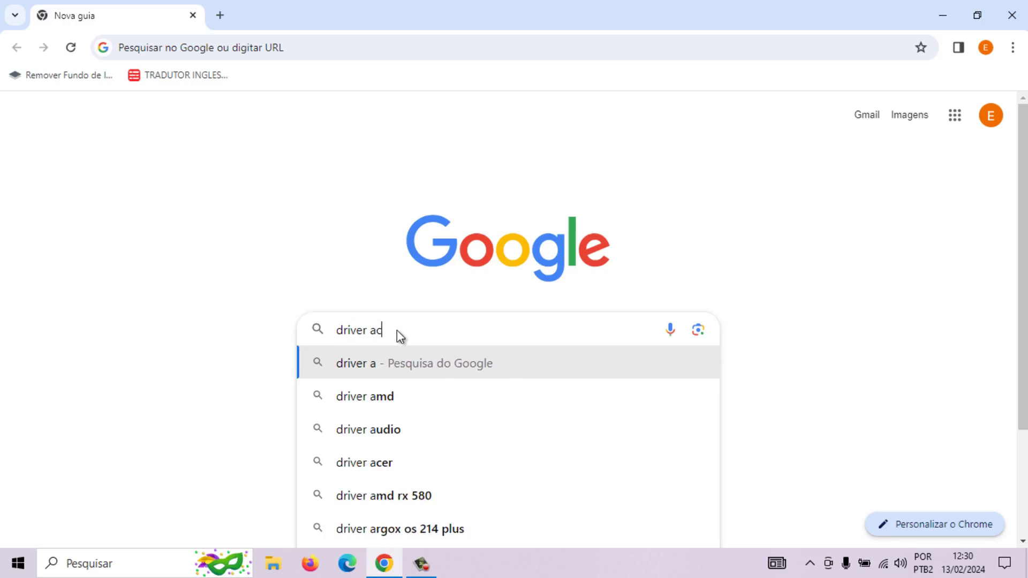
pyautogui.write('er aspire 5')
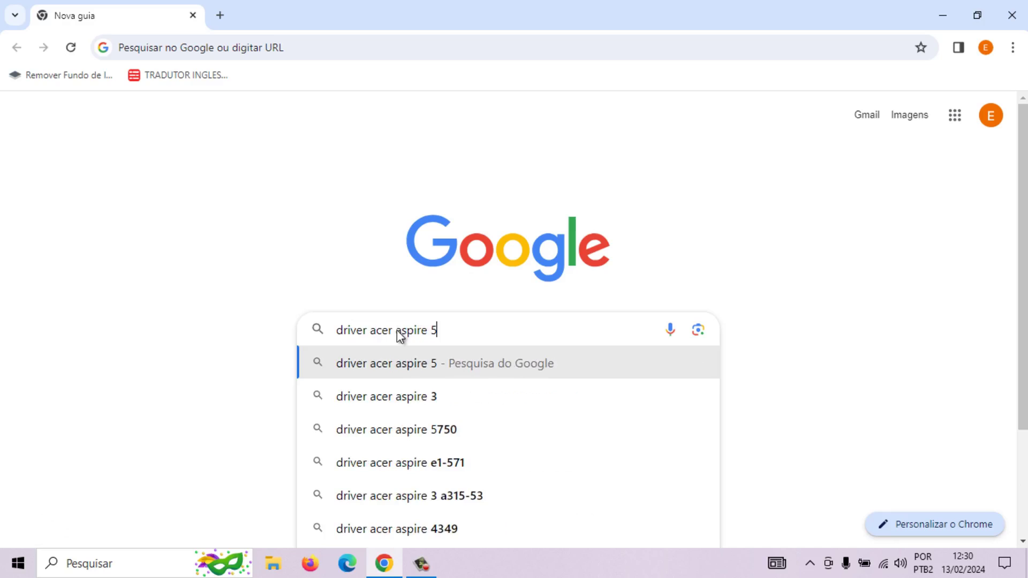
pyautogui.press('Return')
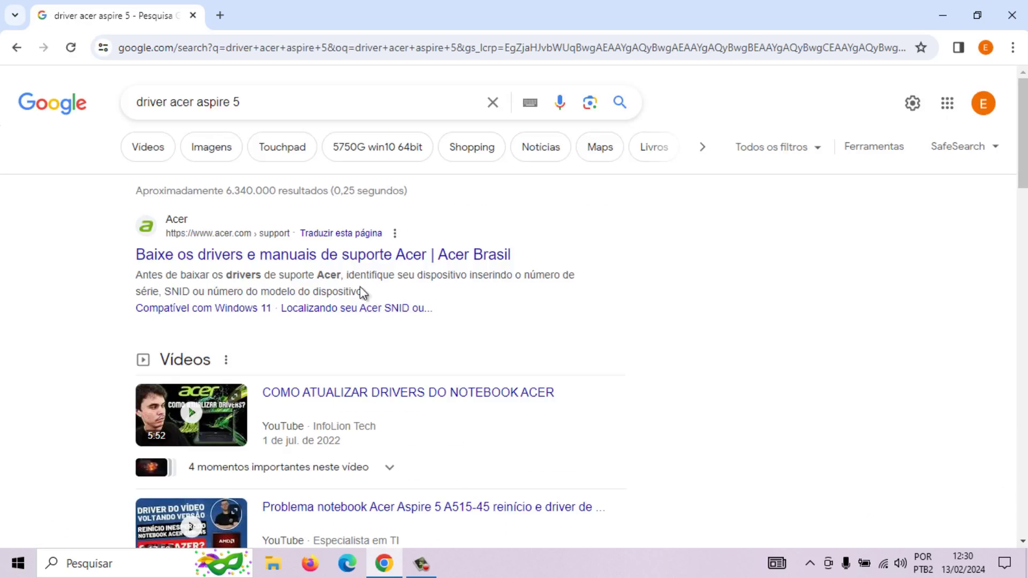
pyautogui.click(283, 260)
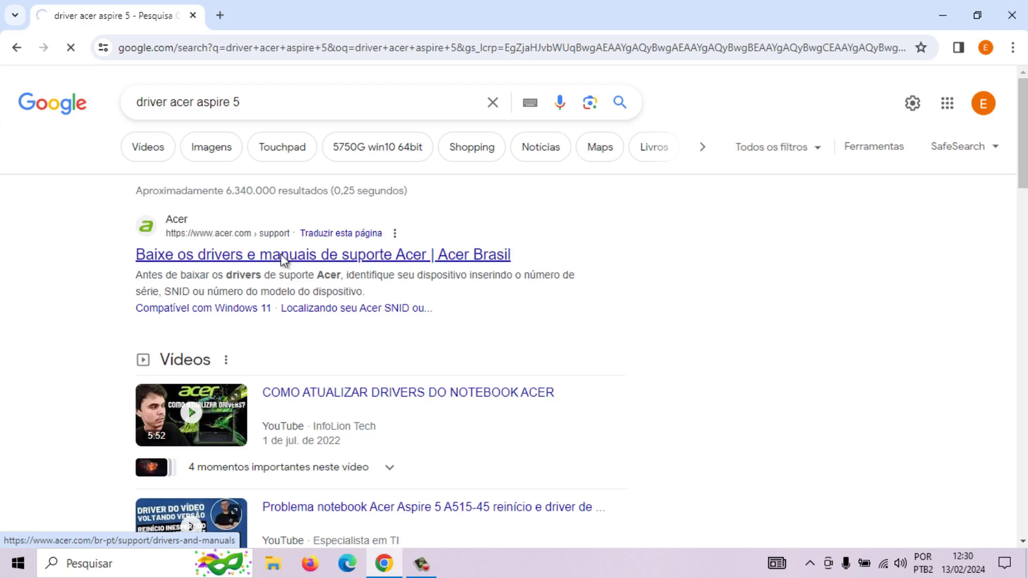
# Accept all cookies on Acer's Drivers e Manuais page, look up models for "aspire 5", and close the browser.
pyautogui.scroll(-4, 560, 353)
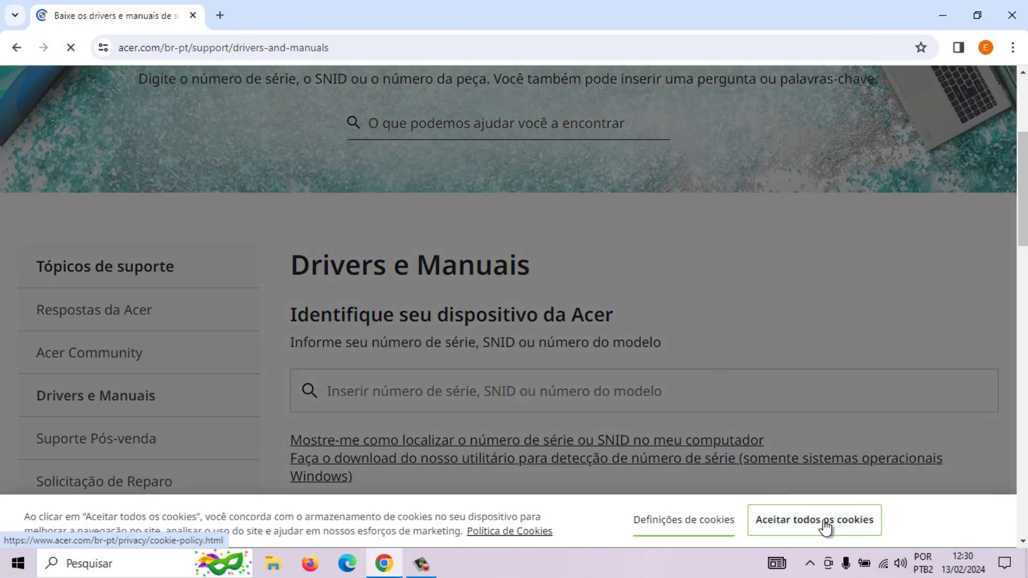
pyautogui.click(825, 527)
pyautogui.scroll(-3, 632, 393)
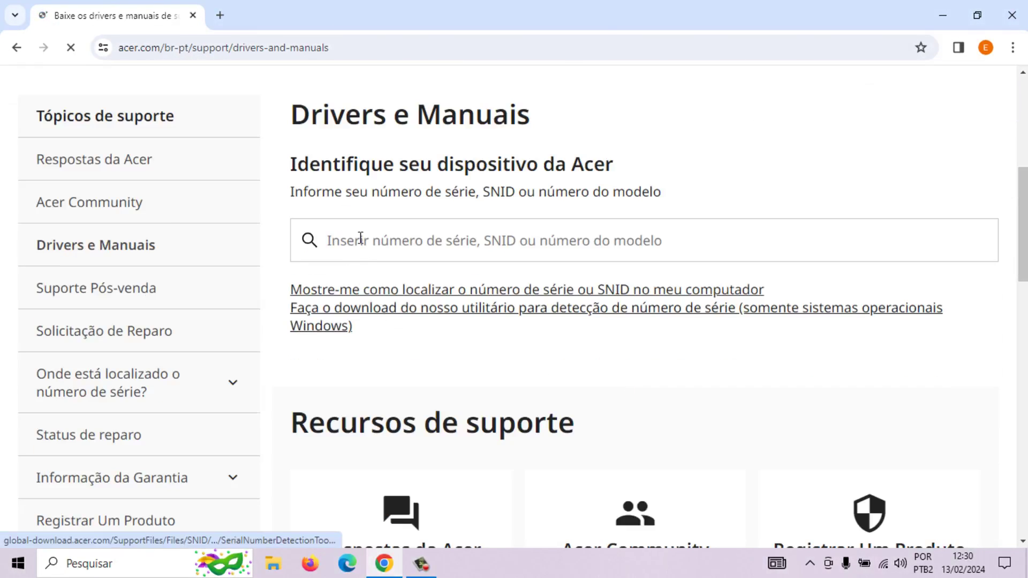
pyautogui.click(472, 242)
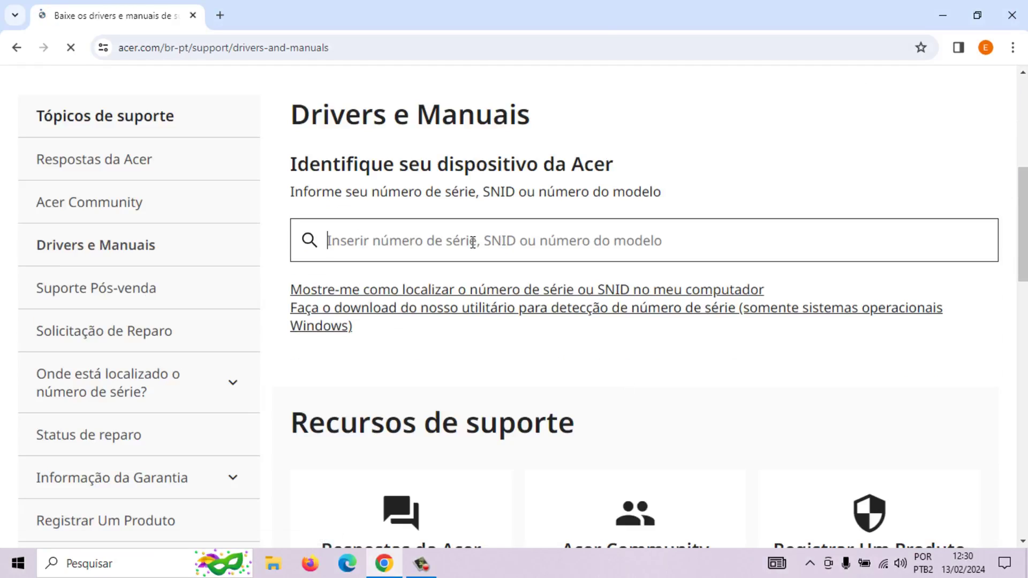
pyautogui.write('aspi')
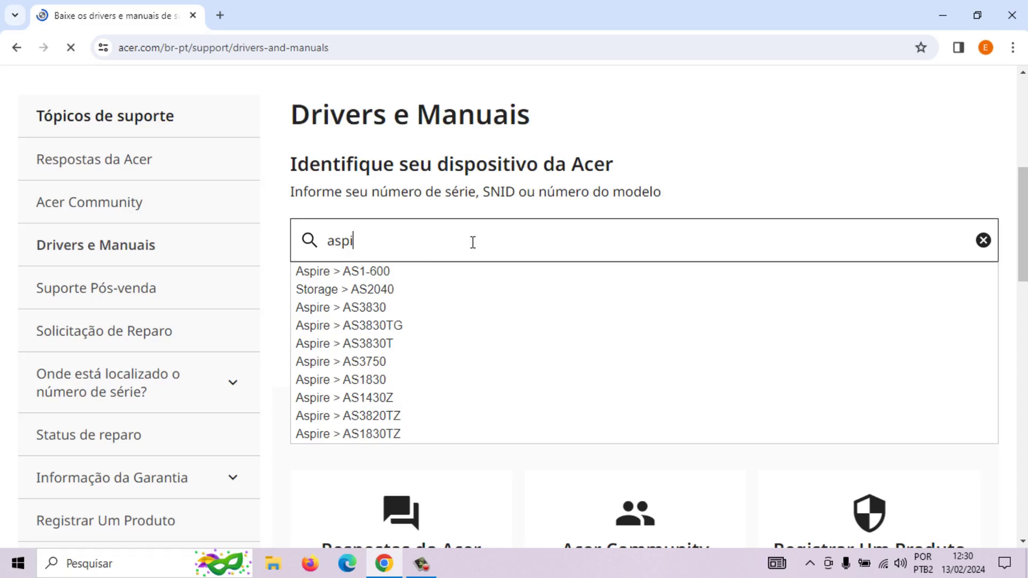
pyautogui.write('re 5')
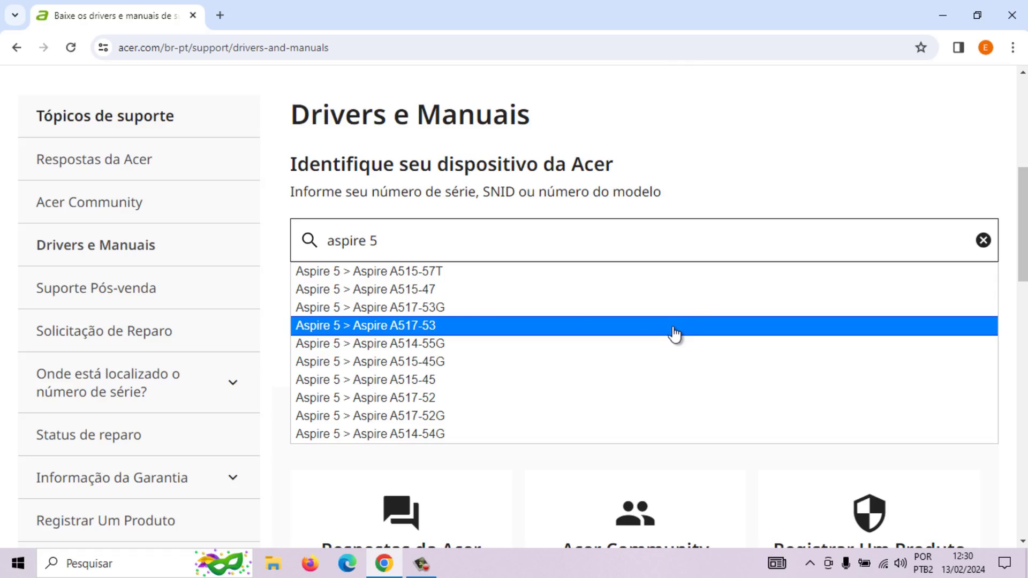
pyautogui.click(1011, 15)
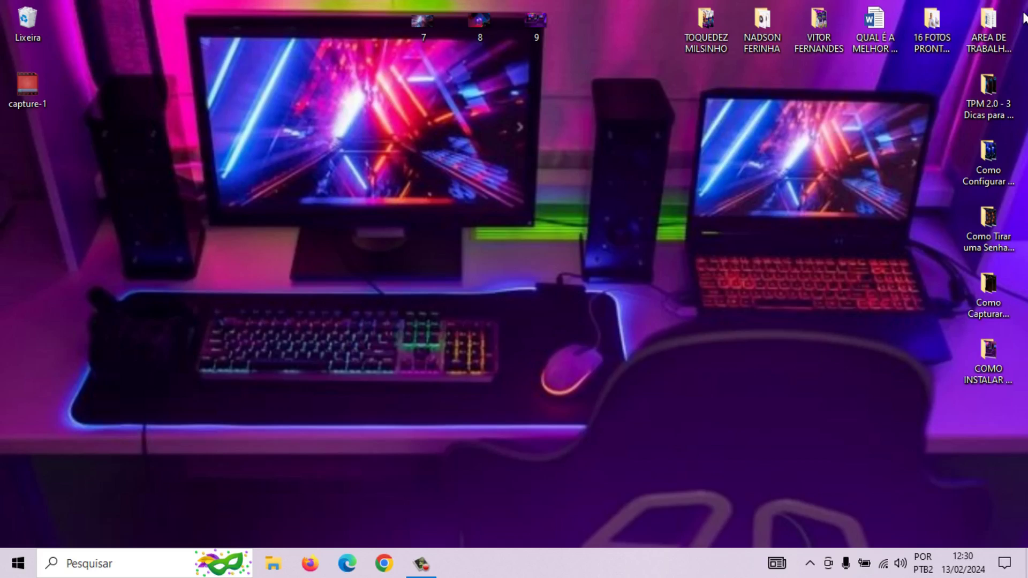
# Search Google in Chrome for "driver booster" and open IObit's Driver Booster 11 Free page.
pyautogui.click(382, 570)
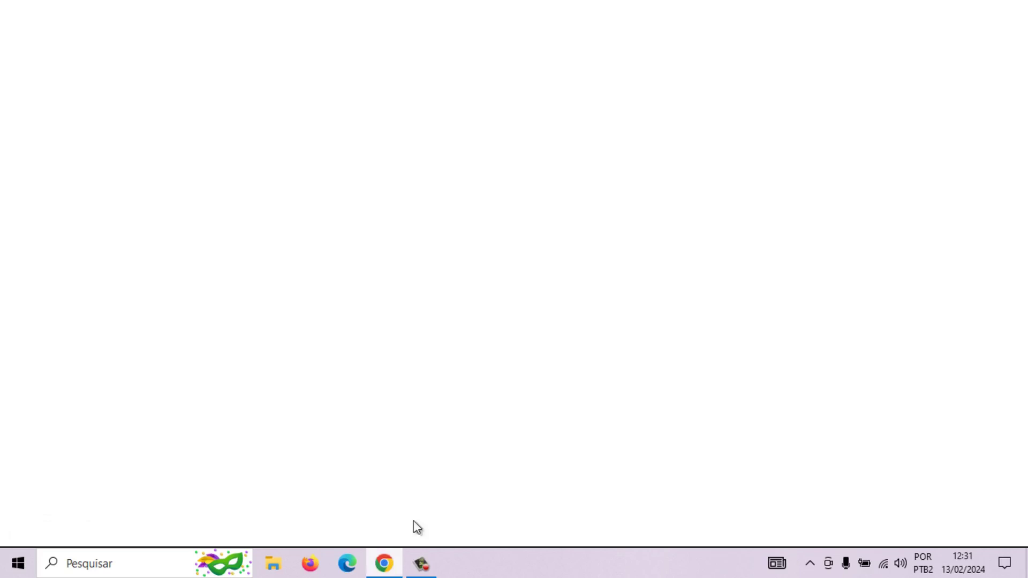
pyautogui.click(387, 330)
pyautogui.write('driver booster')
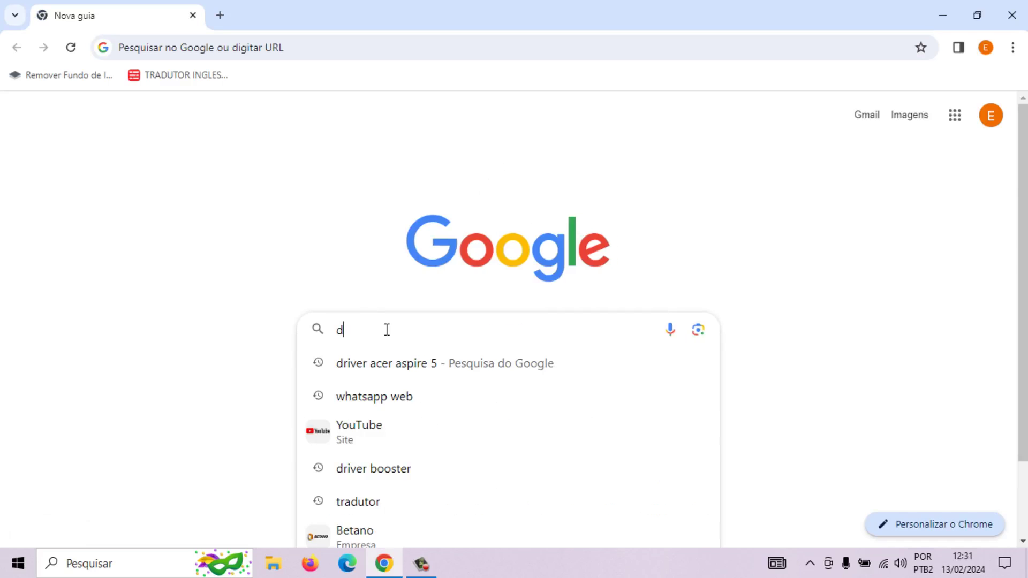
pyautogui.press('Return')
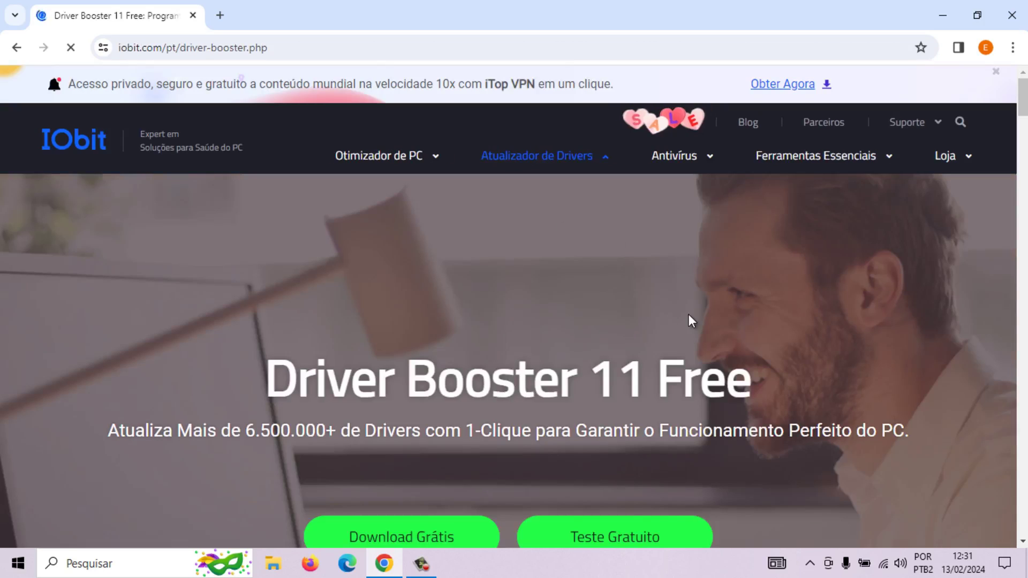
# Download the free version of Driver Booster, check the recent downloads for driver_booster_setup.exe, and close the browser.
pyautogui.scroll(-3, 688, 315)
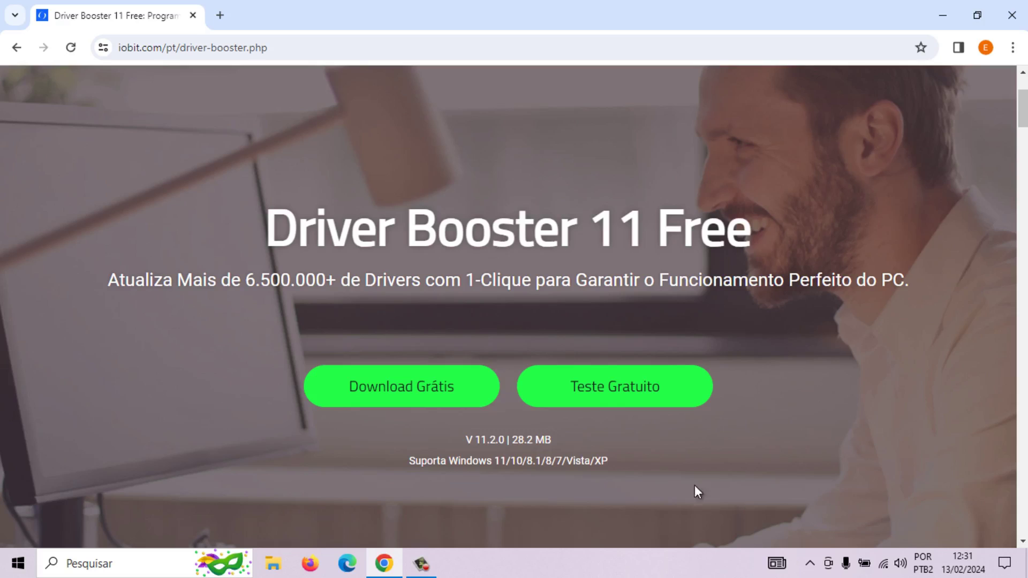
pyautogui.click(434, 388)
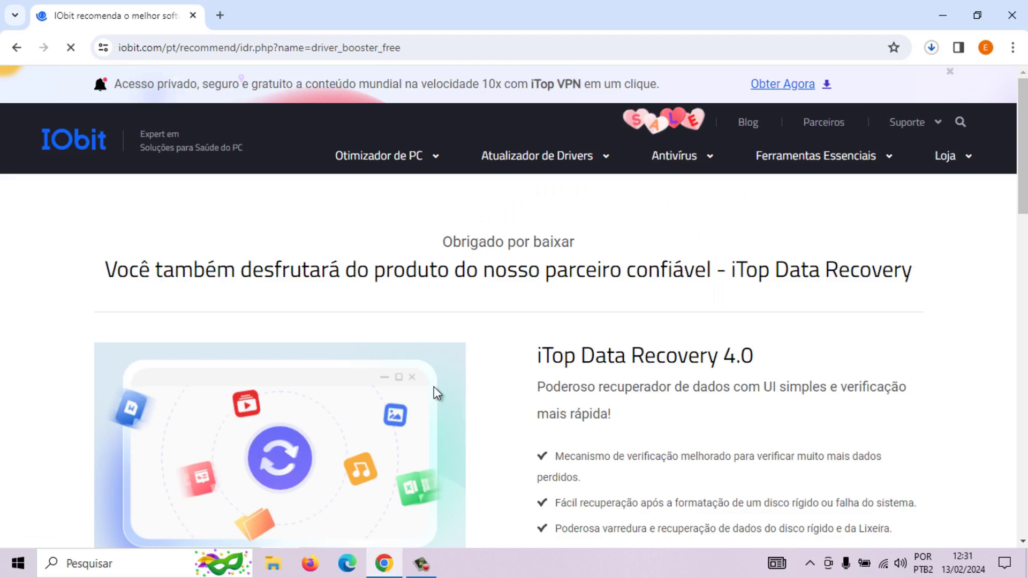
pyautogui.click(934, 49)
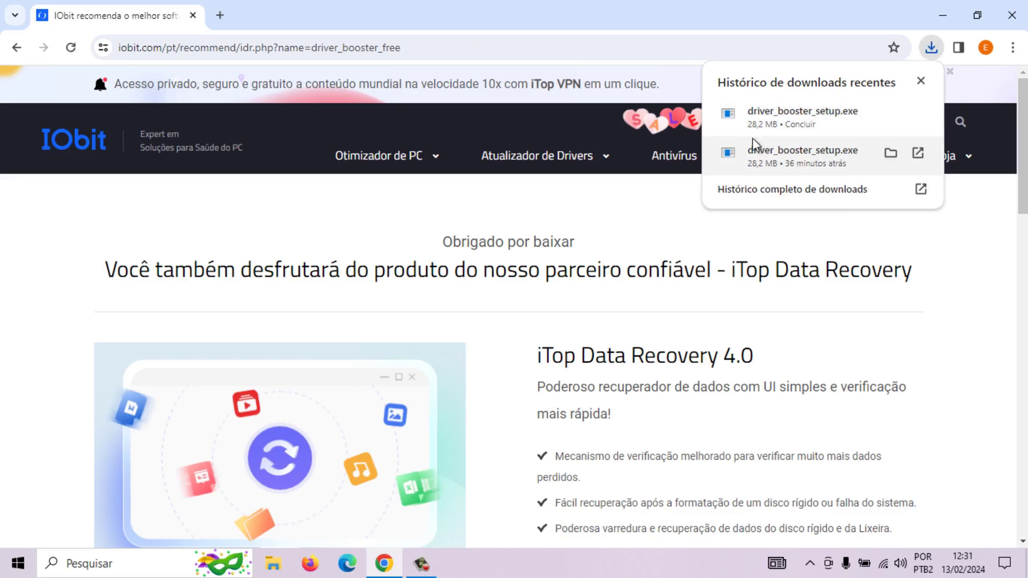
pyautogui.click(1010, 12)
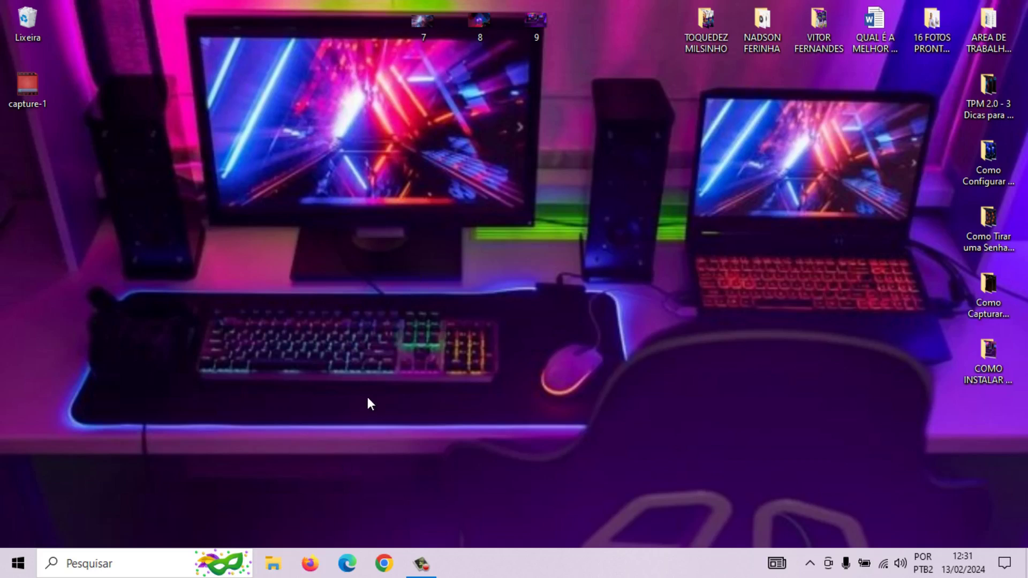
# Run driver_booster_setup from the Downloads folder in File Explorer, allow it to execute, and close the folder window.
pyautogui.press('super+e')
pyautogui.click(67, 190)
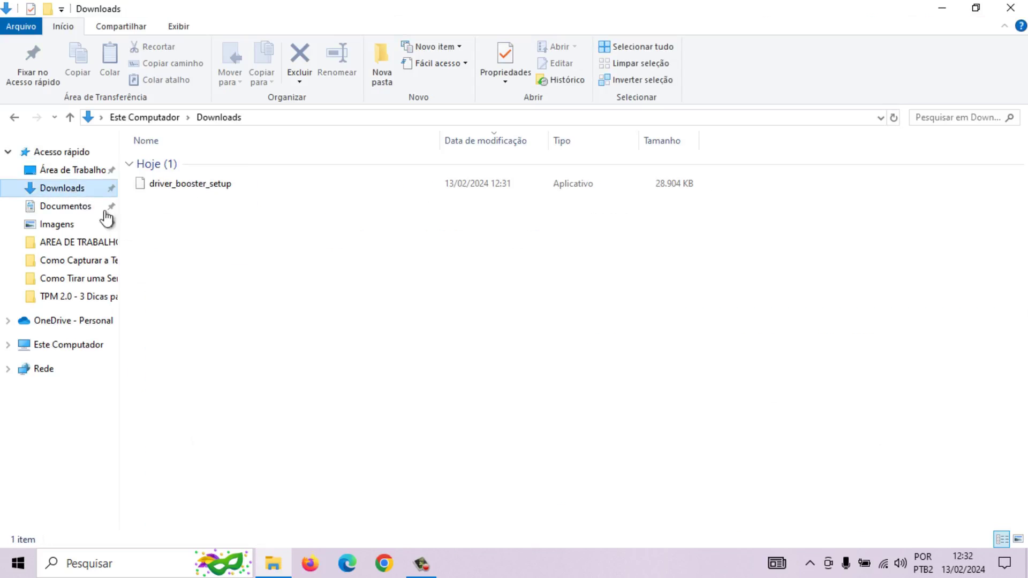
pyautogui.doubleClick(207, 185)
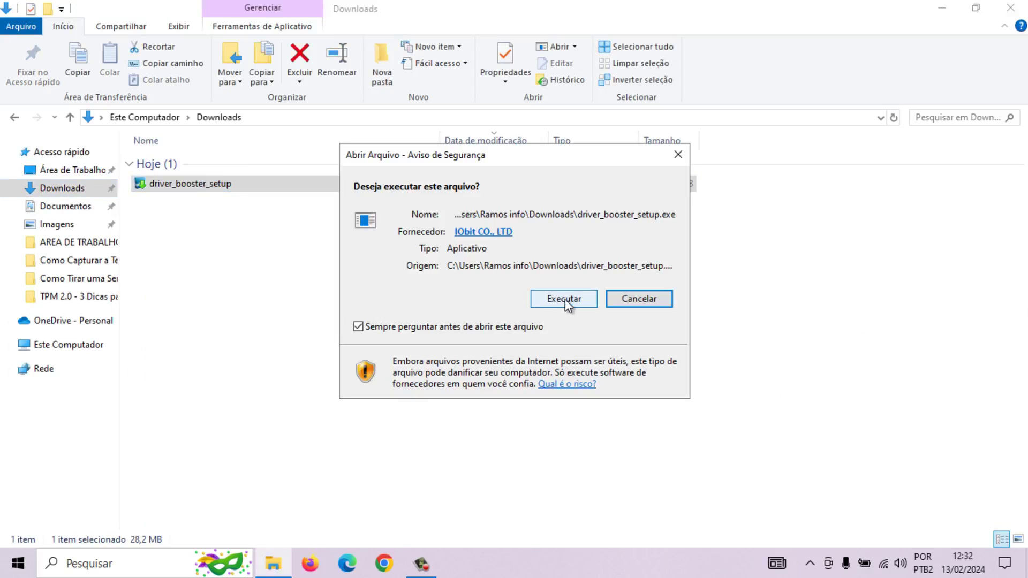
pyautogui.click(565, 300)
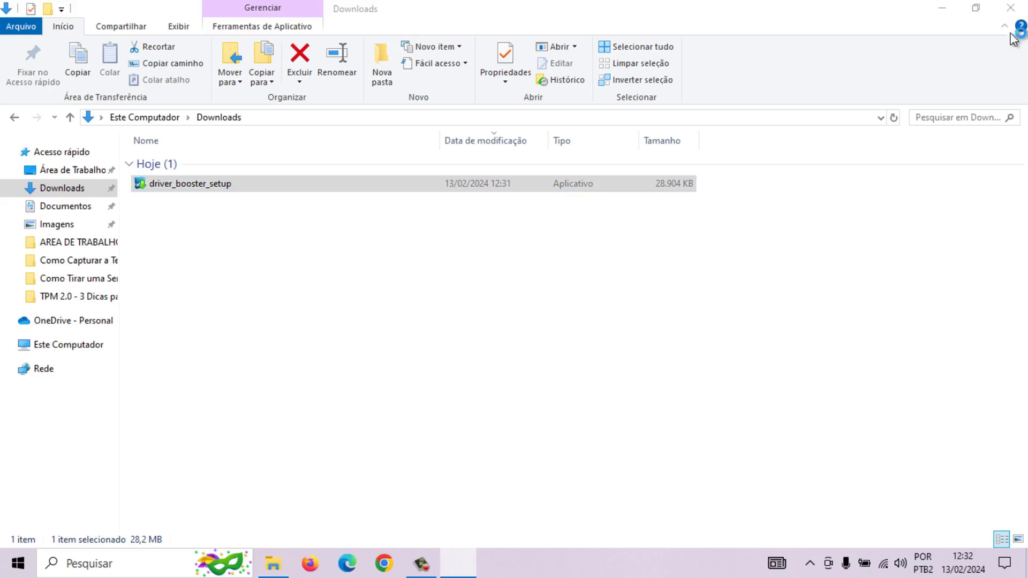
pyautogui.click(1011, 10)
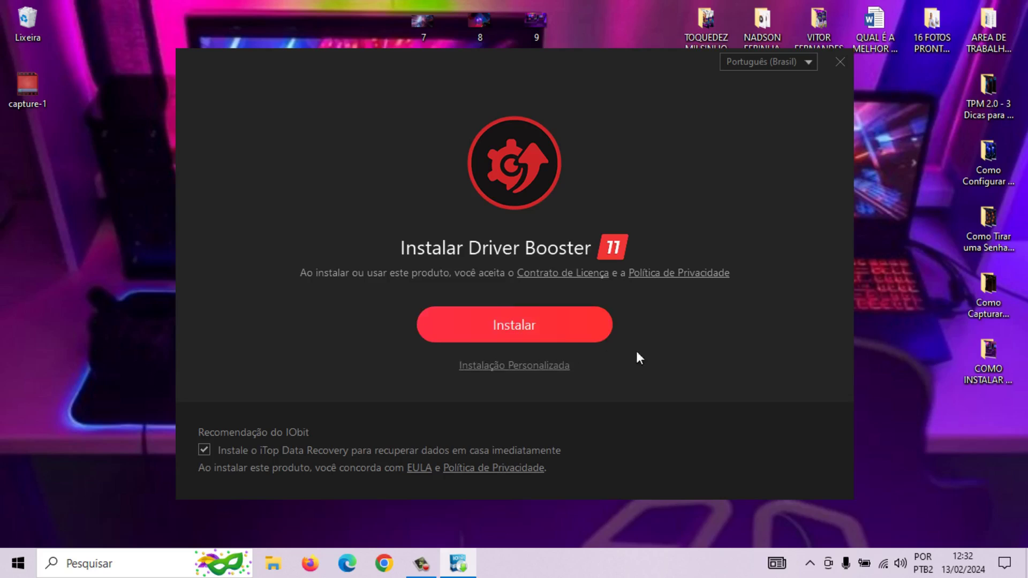
# Install Driver Booster 11 and decline the iTop Easy Desktop offer.
pyautogui.click(538, 326)
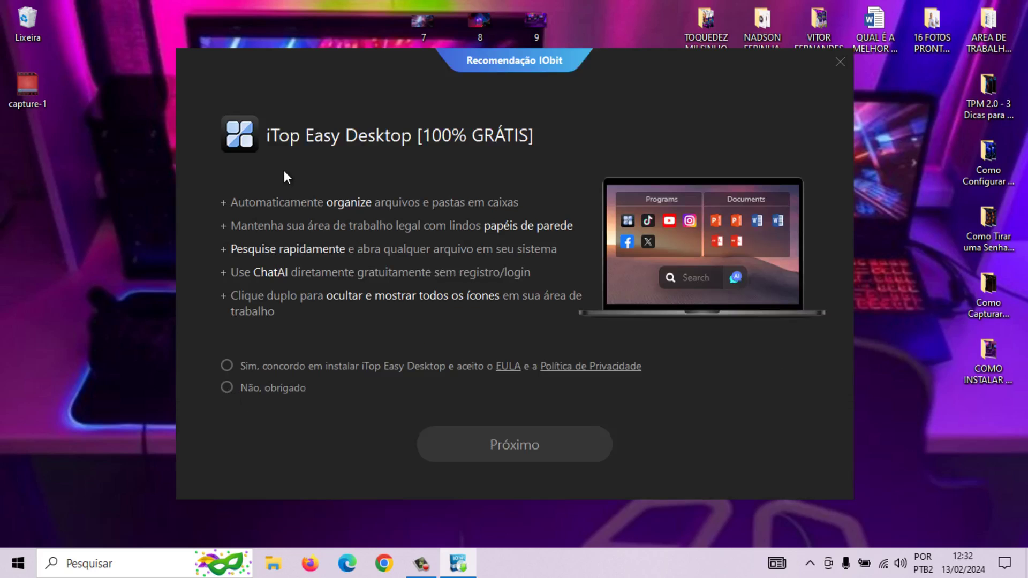
pyautogui.click(227, 368)
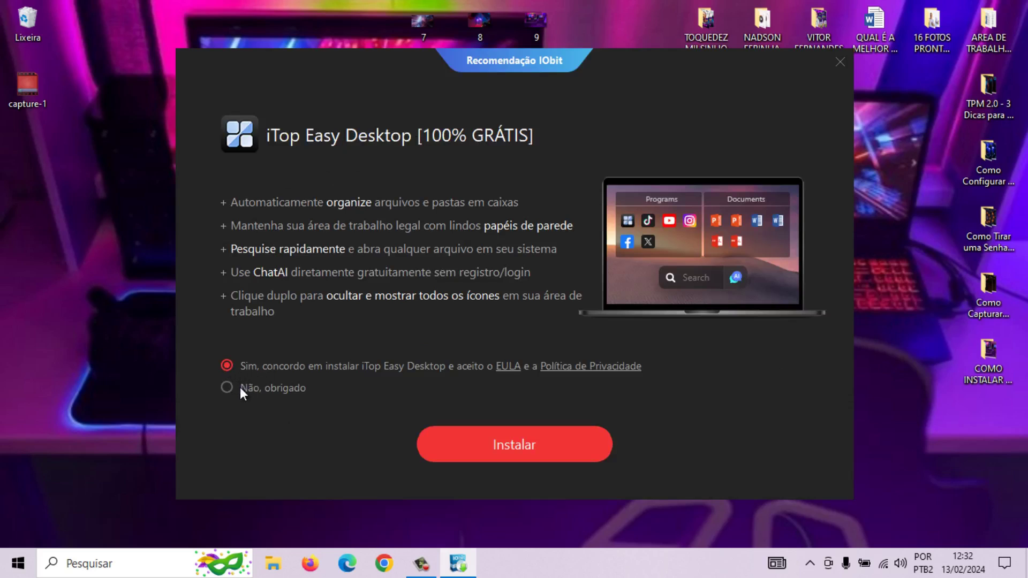
pyautogui.click(227, 388)
pyautogui.click(513, 448)
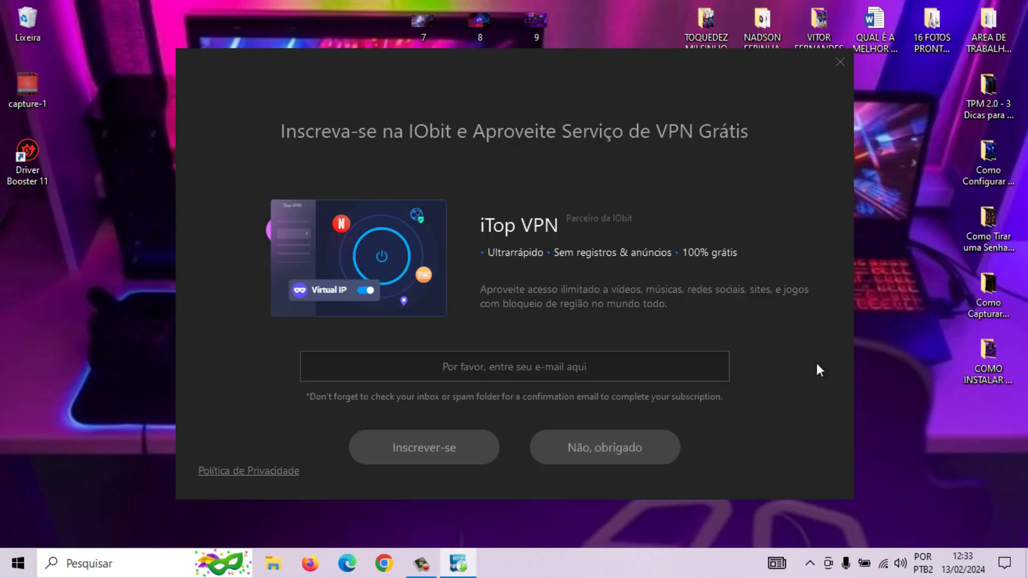
# Decline the iTop VPN subscription and start the driver scan, closing the IObit web page and iTop Data Recovery.
pyautogui.click(616, 453)
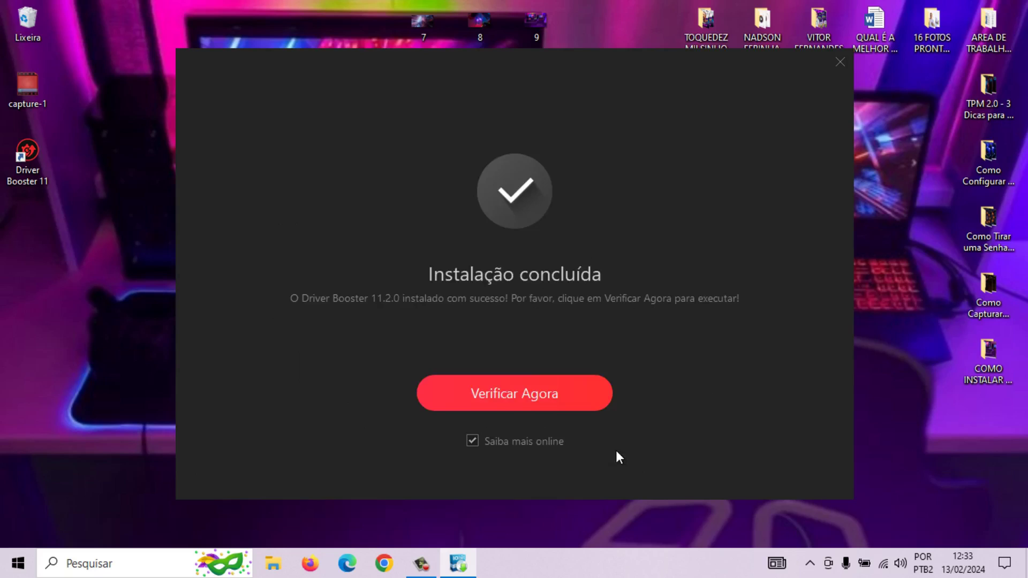
pyautogui.click(525, 383)
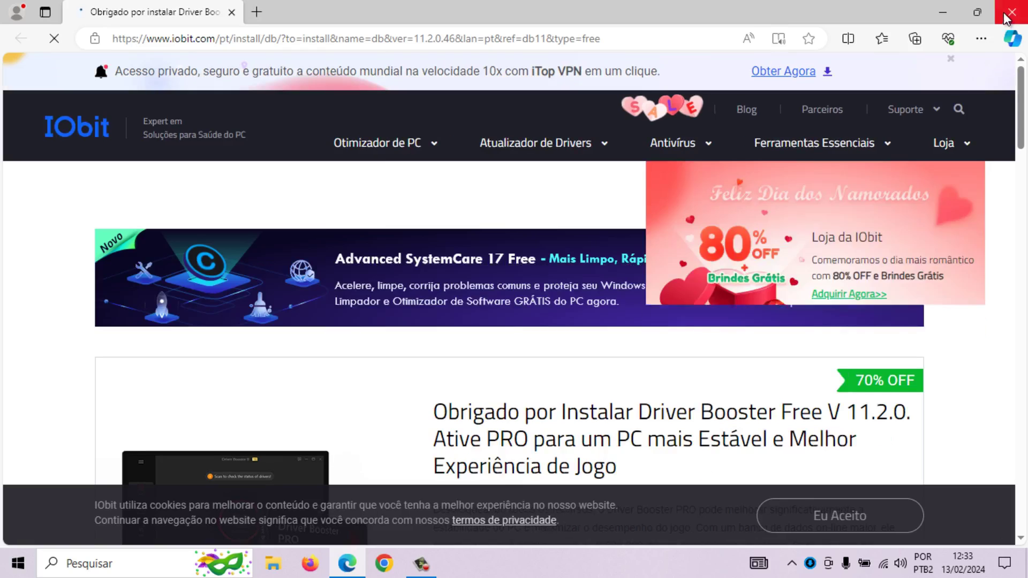
pyautogui.click(1011, 12)
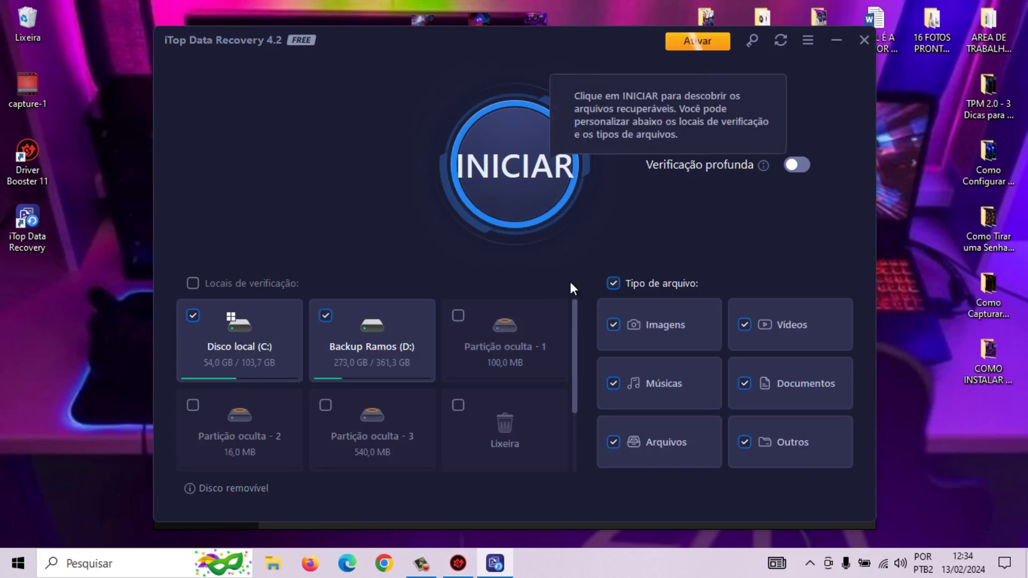
pyautogui.click(865, 36)
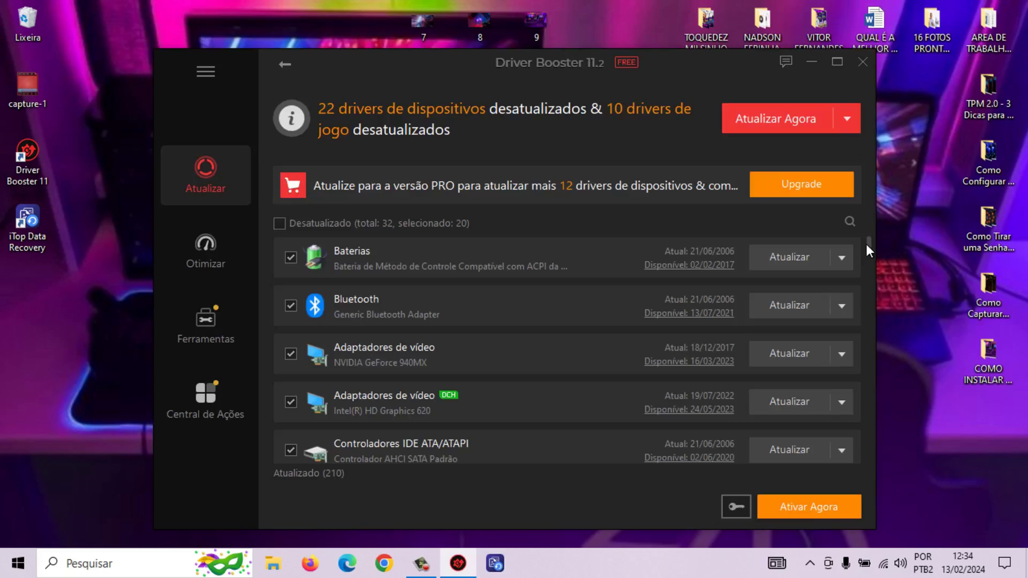
# Examine the outdated drivers list, from batteries and video adapters to system devices and game support components.
pyautogui.moveTo(869, 242); pyautogui.dragTo(871, 248)
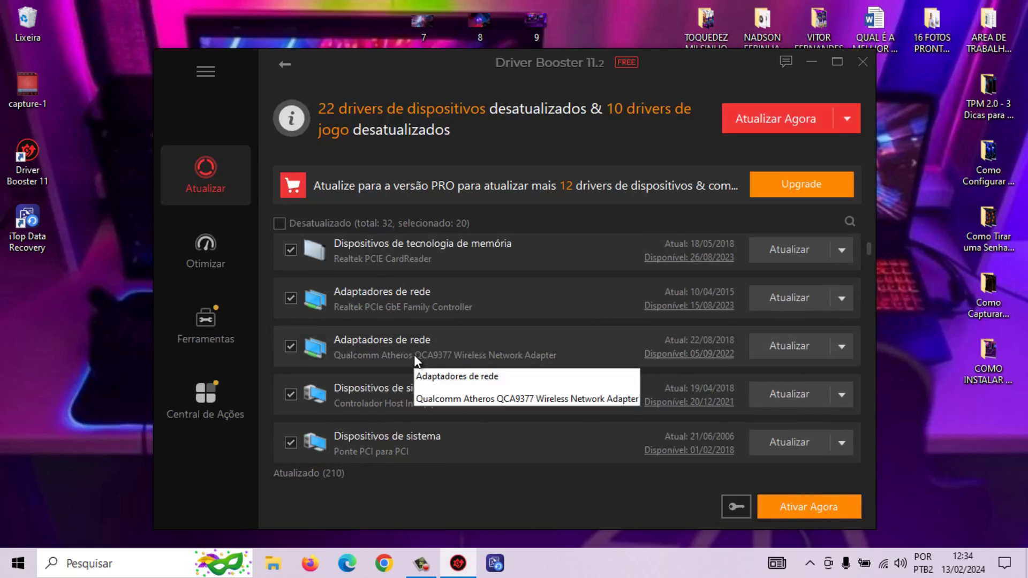
pyautogui.scroll(5, 413, 354)
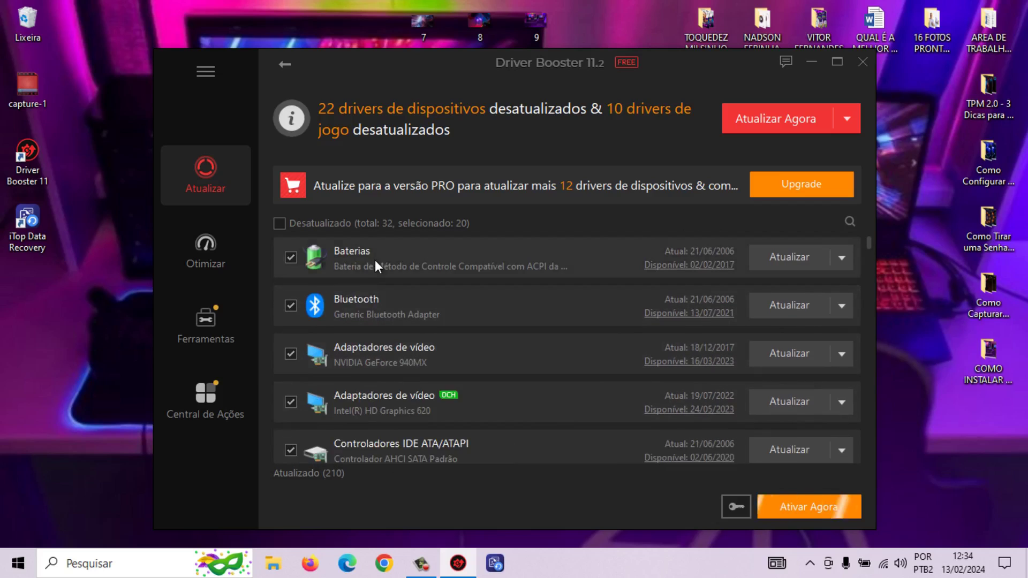
pyautogui.scroll(-3, 375, 259)
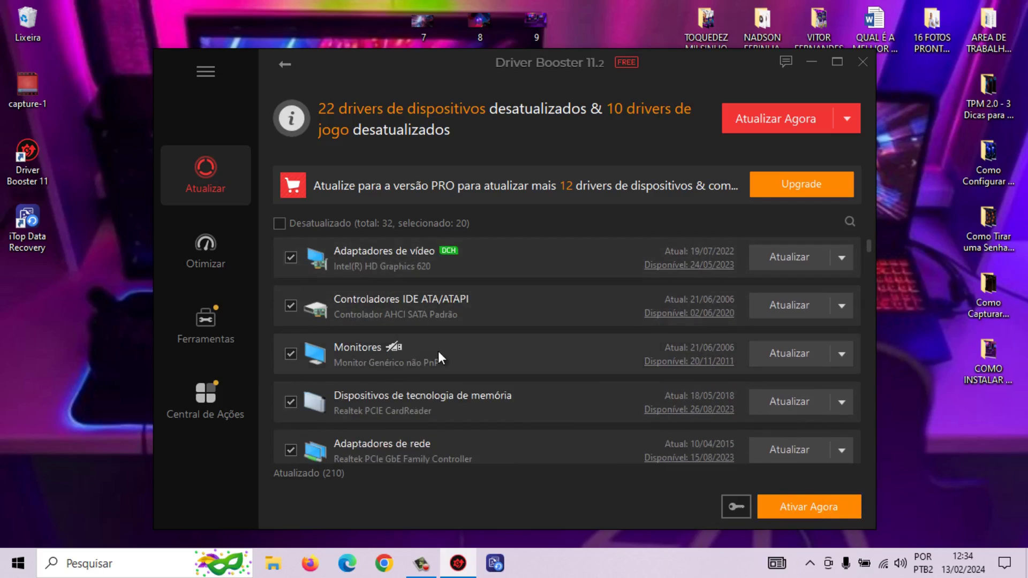
pyautogui.scroll(-4, 397, 329)
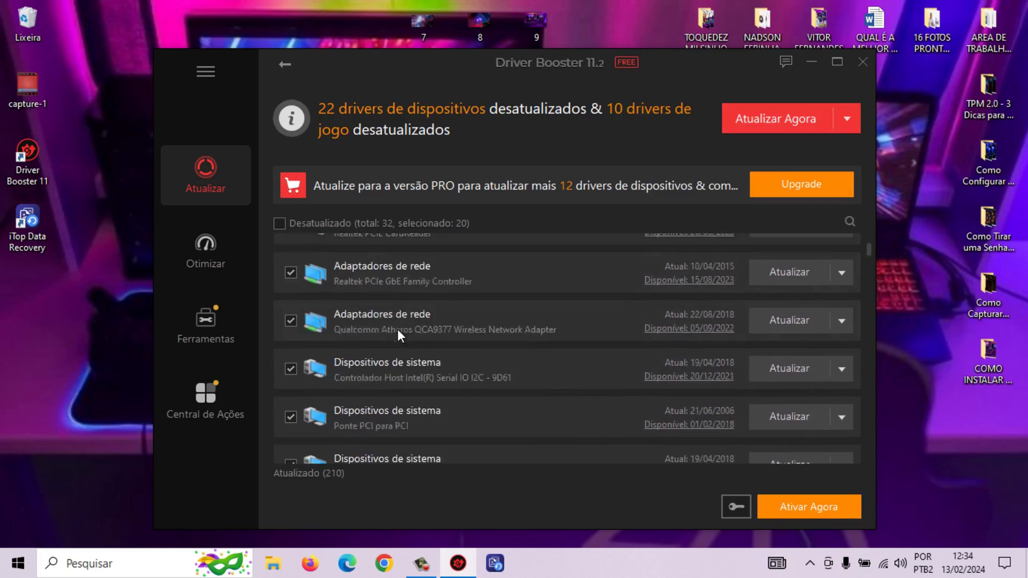
pyautogui.scroll(5, 491, 358)
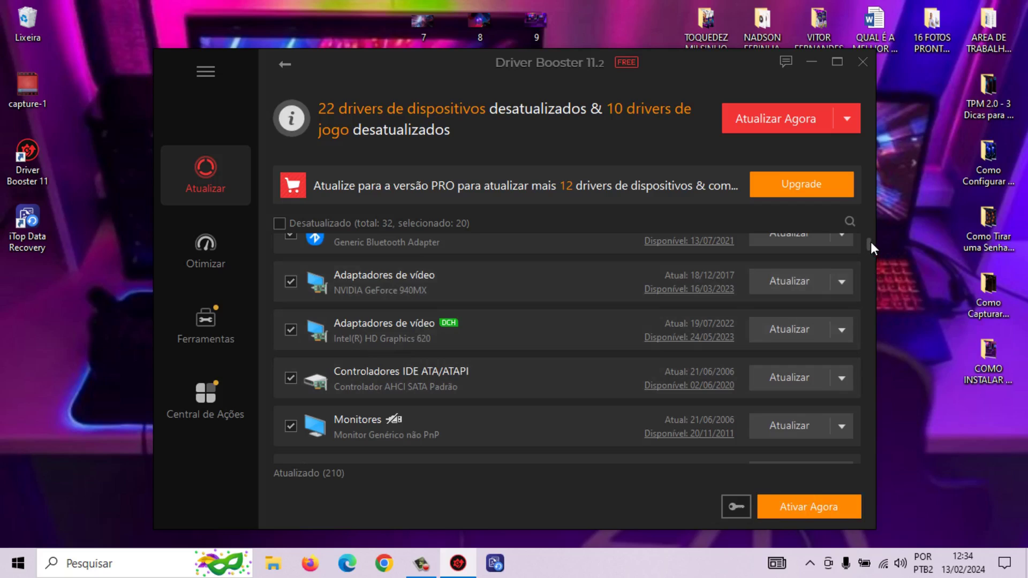
pyautogui.moveTo(870, 242)
pyautogui.mouseDown()
pyautogui.moveTo(870, 232)
pyautogui.moveTo(872, 256)
pyautogui.mouseUp()
pyautogui.scroll(-2, 798, 301)
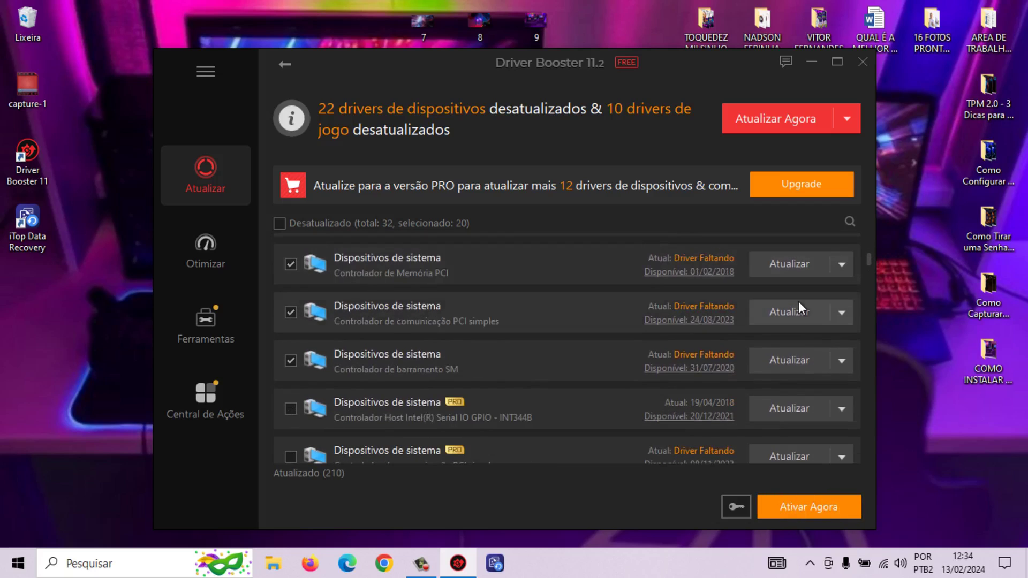
pyautogui.scroll(-5, 798, 301)
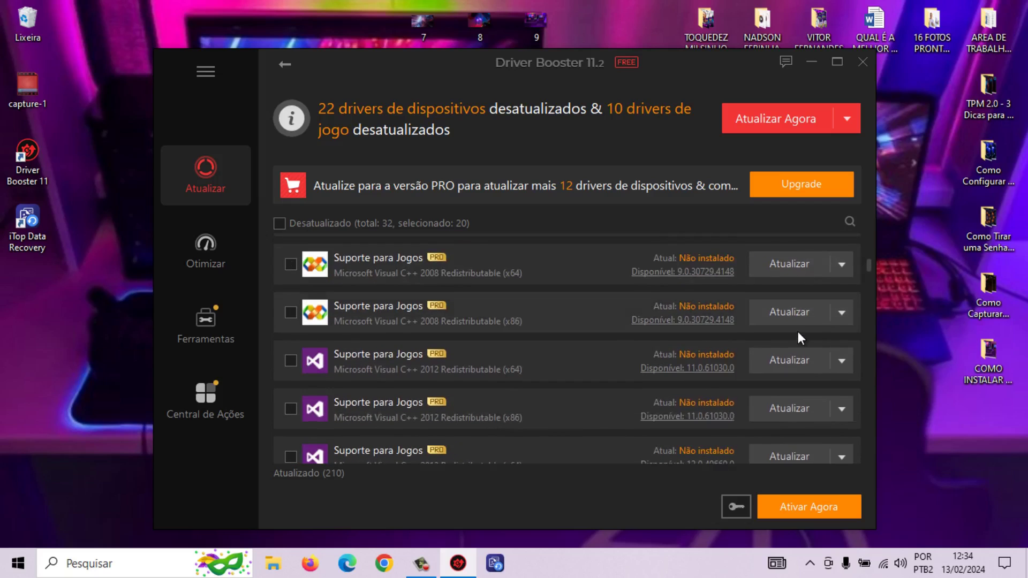
pyautogui.scroll(-3, 799, 333)
pyautogui.scroll(-3, 797, 329)
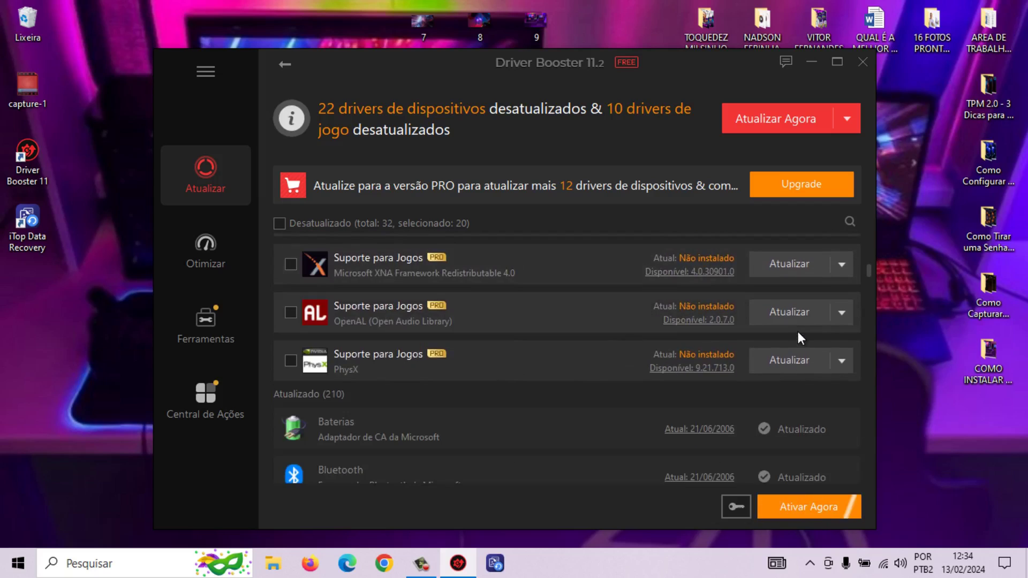
pyautogui.scroll(3, 811, 378)
pyautogui.scroll(6, 793, 399)
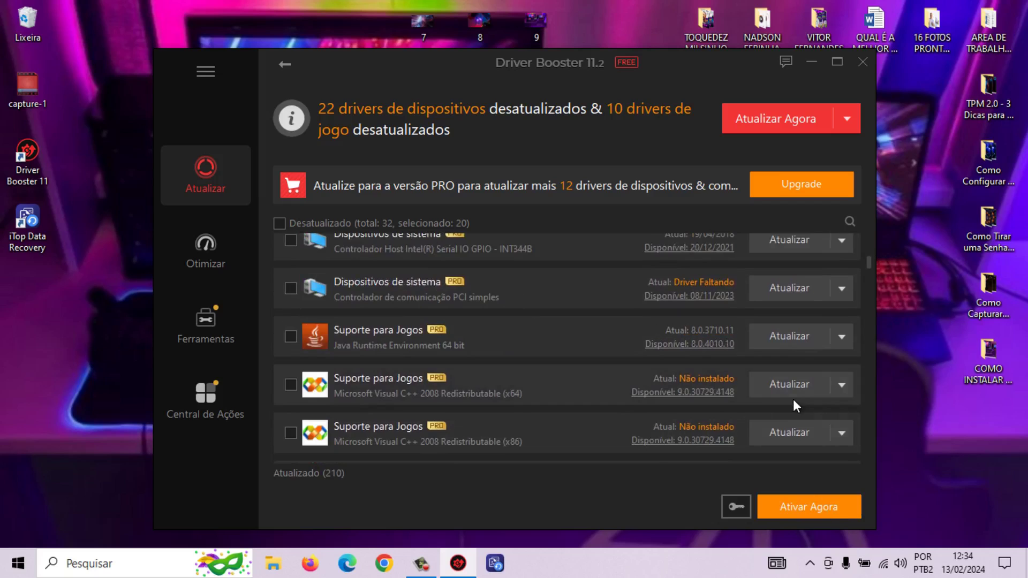
pyautogui.scroll(5, 793, 399)
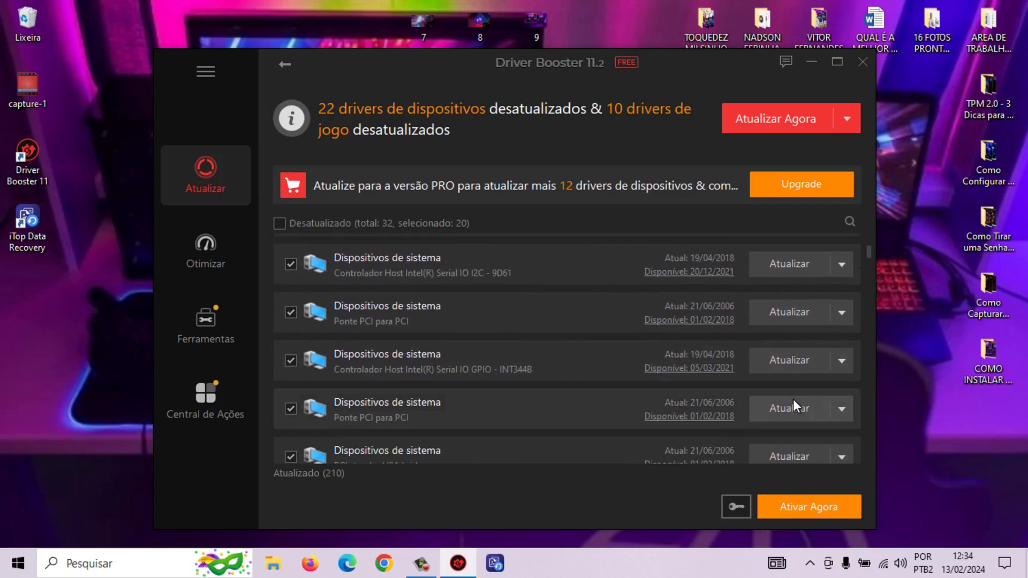
pyautogui.scroll(4, 792, 399)
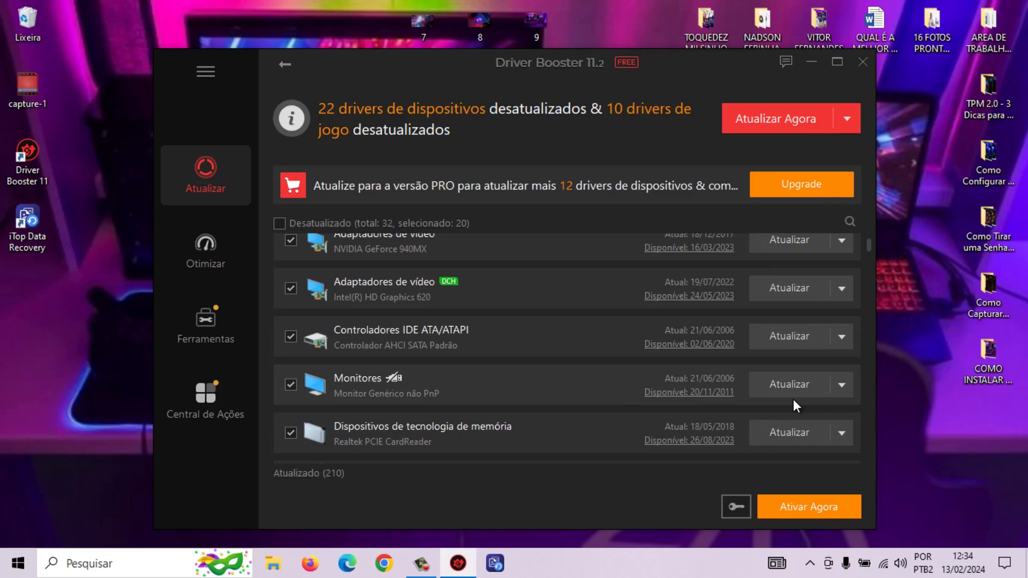
pyautogui.scroll(2, 792, 399)
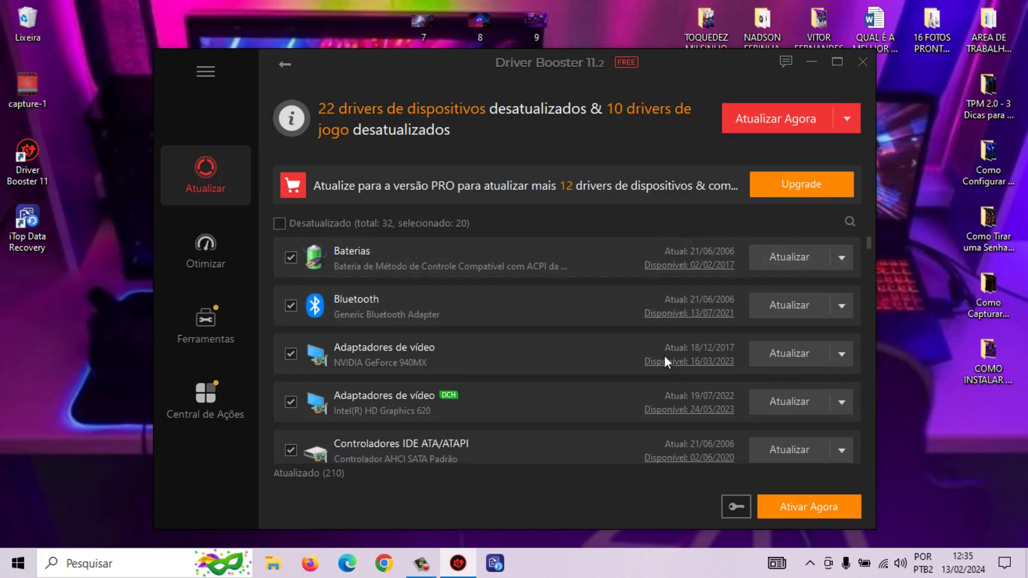
# Deselect all outdated drivers, select only the NVIDIA GeForce 940MX video adapter, and move the Driver Booster window slightly upward.
pyautogui.click(291, 258)
pyautogui.click(279, 225)
pyautogui.scroll(-3, 364, 322)
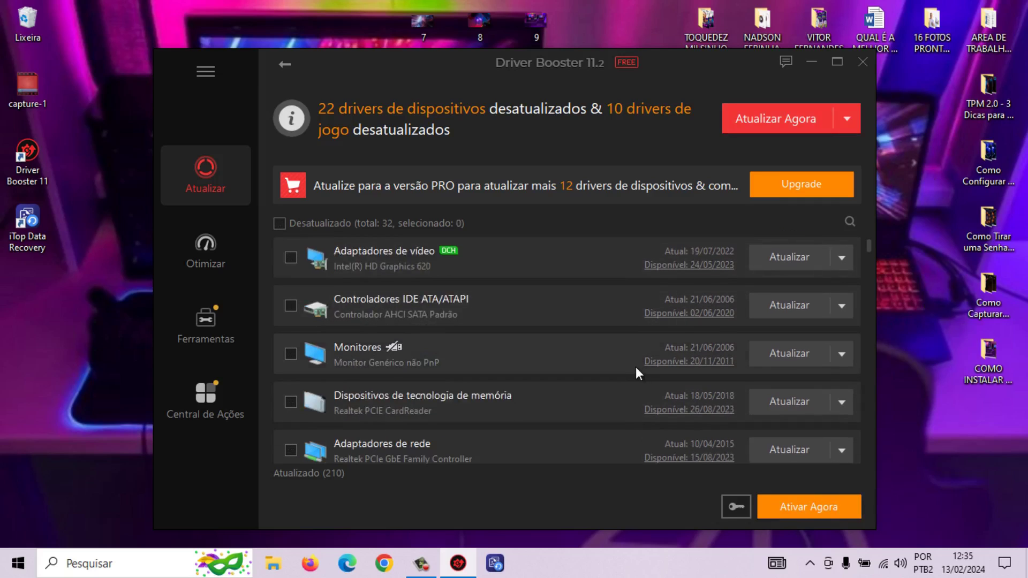
pyautogui.scroll(3, 634, 366)
pyautogui.click(291, 354)
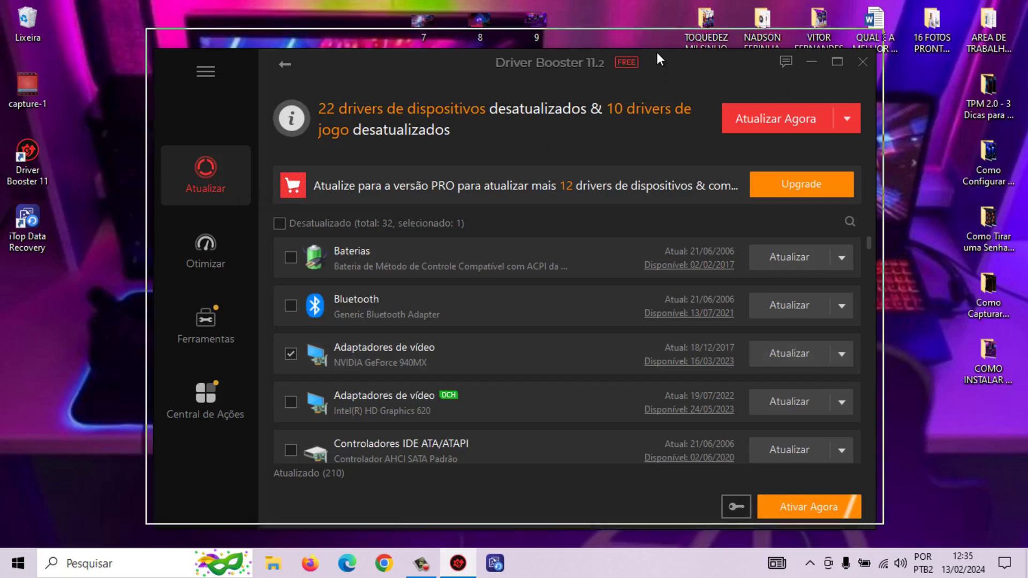
pyautogui.moveTo(656, 51); pyautogui.dragTo(656, 51)
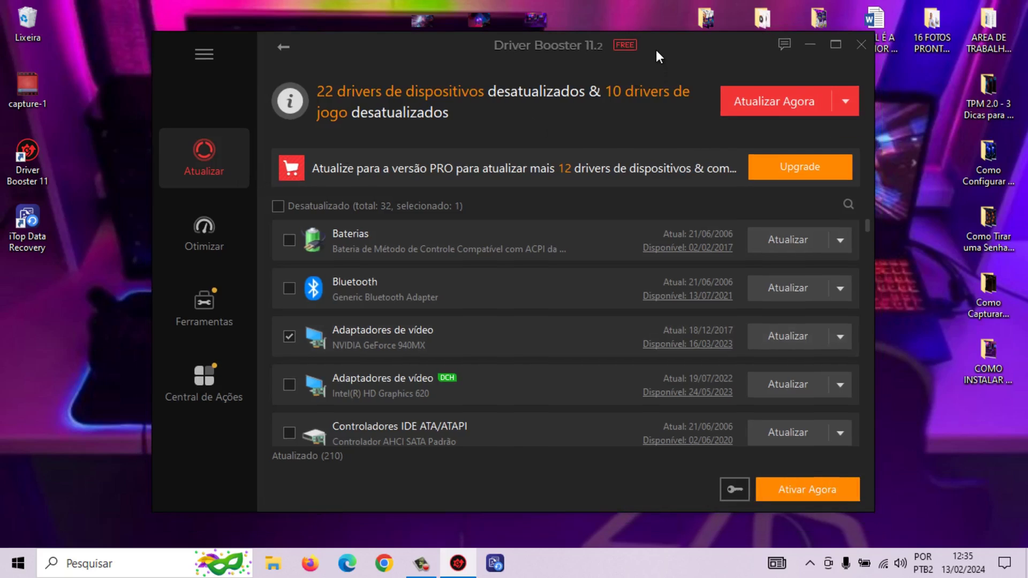